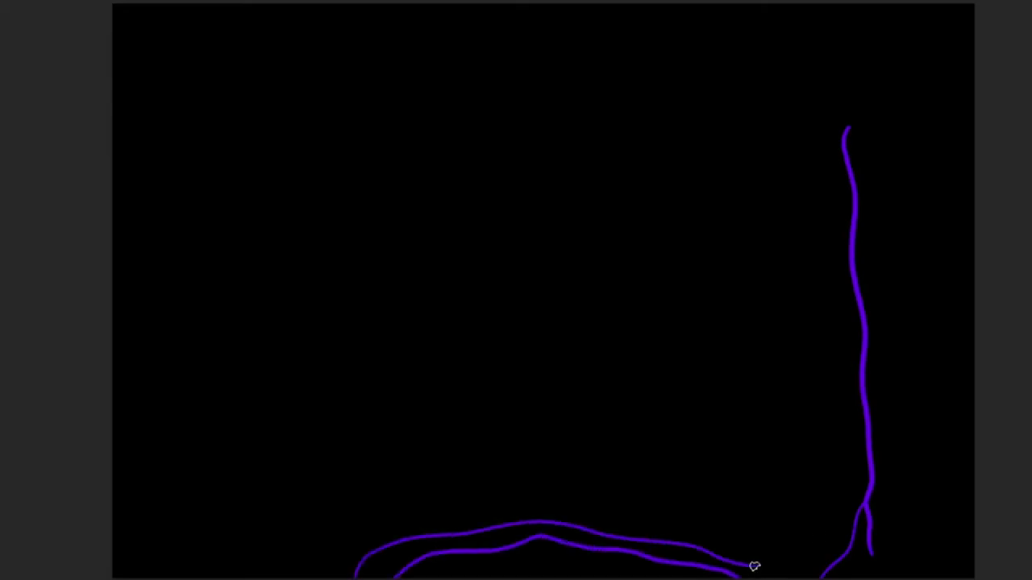
Step: Draw the large tree's overhanging branch and upper fork, adding spiral knots on the branch and trunk
left_click_drag(846, 128, 453, 102)
mouse_move(468, 62)
left_mouse_down()
mouse_move(757, 59)
mouse_move(839, 38)
left_mouse_up()
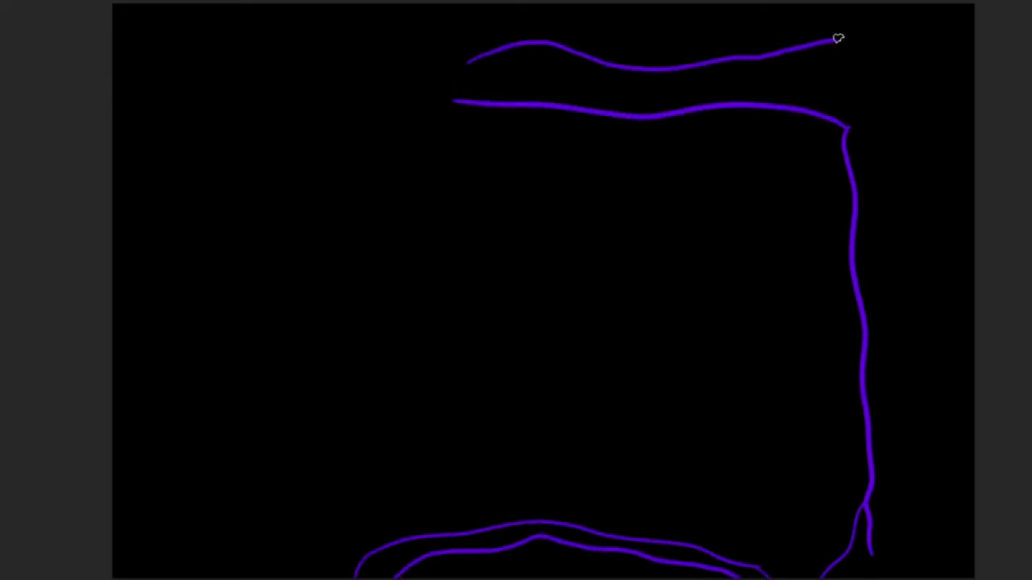
left_click_drag(900, 8, 940, 5)
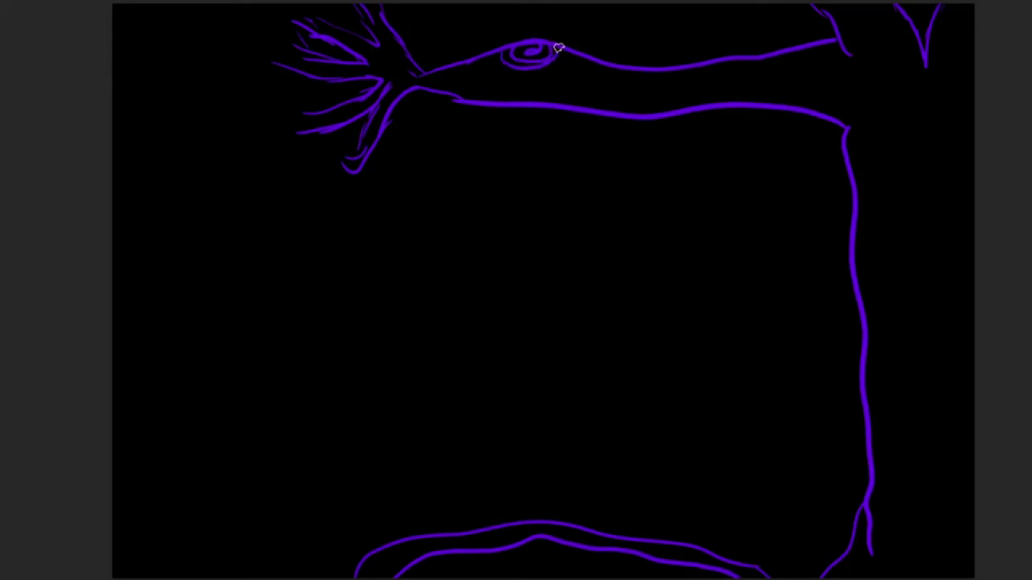
left_click_drag(868, 256, 864, 211)
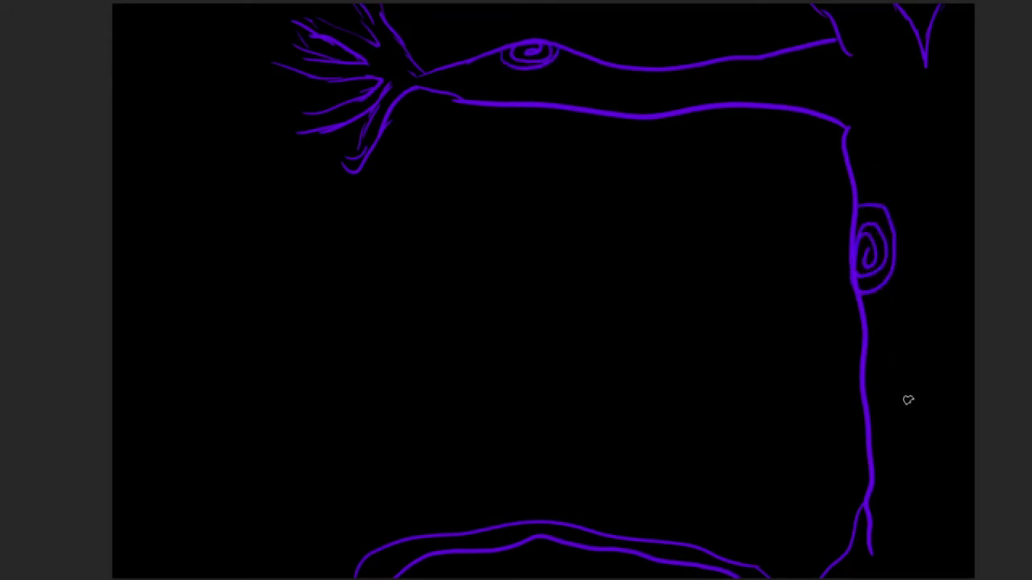
Step: Add bark lines to the large trunk and paint a solid purple moon in the canvas's upper-left corner
left_click_drag(896, 381, 901, 439)
left_click_drag(953, 480, 952, 548)
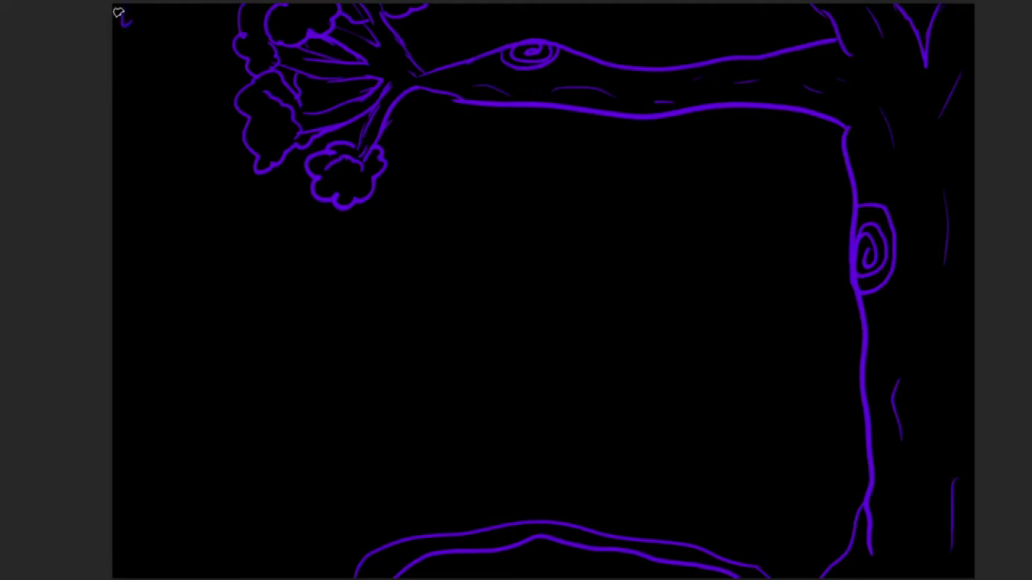
mouse_move(118, 13)
left_mouse_down()
mouse_move(141, 30)
mouse_move(121, 36)
left_mouse_up()
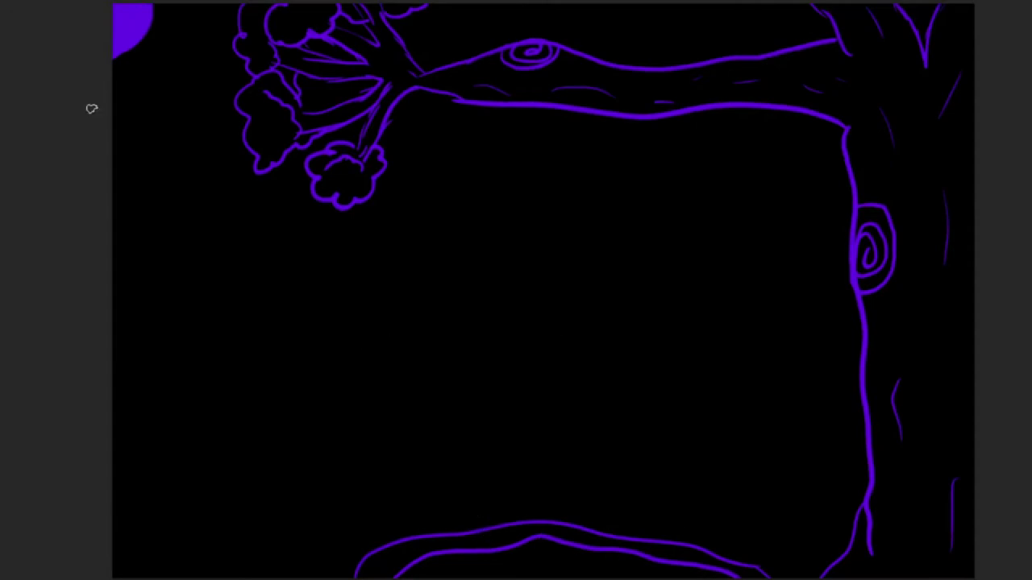
Step: Draw overlapping rolling hills across the background and two gentle ground contours behind the foreground mound
mouse_move(113, 356)
left_mouse_down()
mouse_move(289, 410)
mouse_move(419, 424)
left_mouse_up()
left_click_drag(306, 413, 669, 422)
left_click_drag(596, 411, 798, 374)
left_click_drag(750, 368, 860, 314)
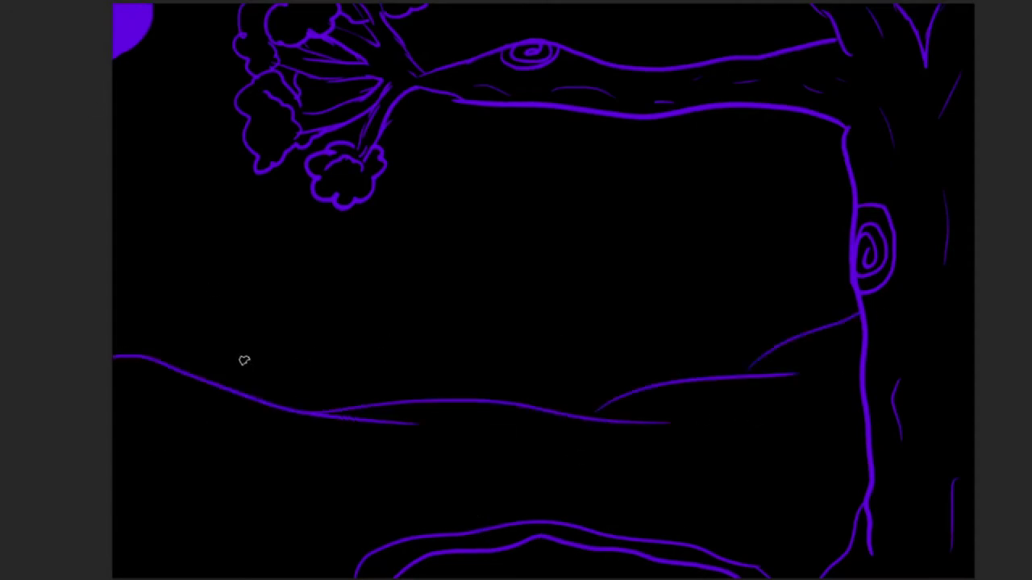
left_click_drag(192, 524, 362, 477)
mouse_move(365, 476)
left_mouse_down()
mouse_move(589, 499)
mouse_move(840, 482)
left_mouse_up()
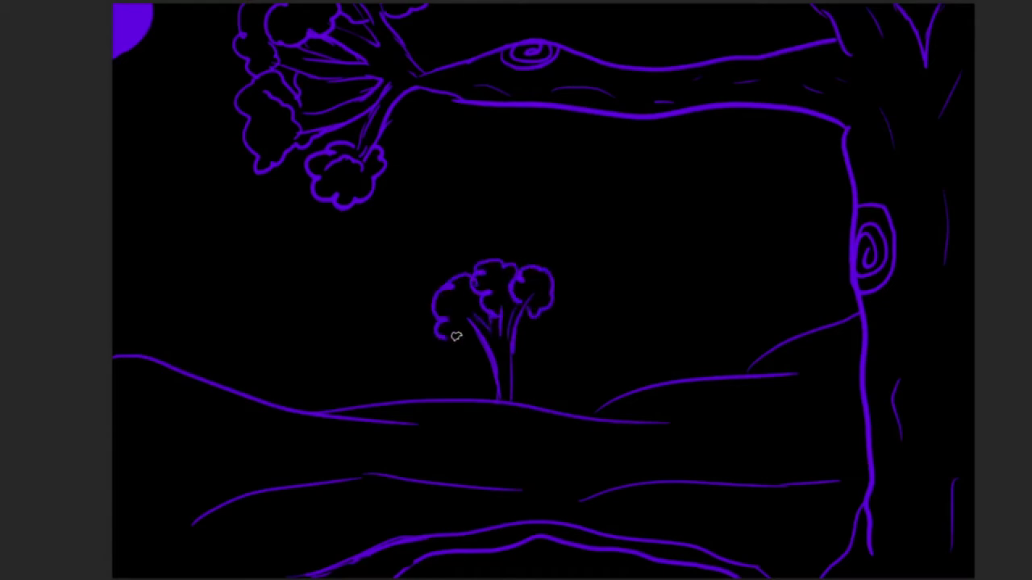
Step: Draw a tall branching tree with puffy foliage on the hills and fill the gap beside it with slimmer trees
mouse_move(612, 379)
left_mouse_down()
mouse_move(647, 342)
mouse_move(648, 303)
mouse_move(606, 285)
mouse_move(625, 287)
mouse_move(653, 237)
mouse_move(597, 232)
left_mouse_up()
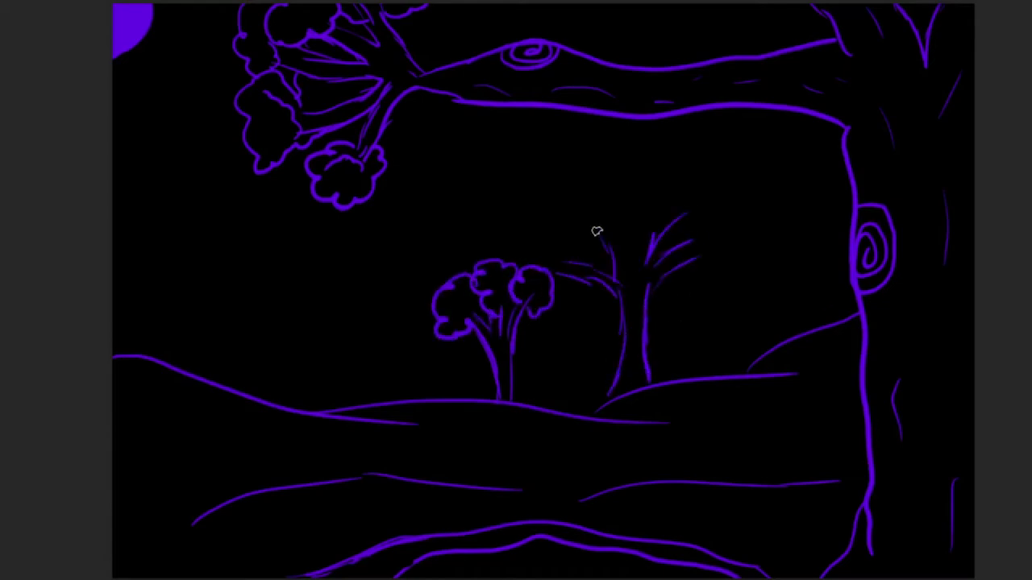
mouse_move(693, 271)
left_mouse_down()
mouse_move(689, 235)
mouse_move(645, 191)
mouse_move(627, 235)
mouse_move(561, 238)
mouse_move(577, 300)
left_mouse_up()
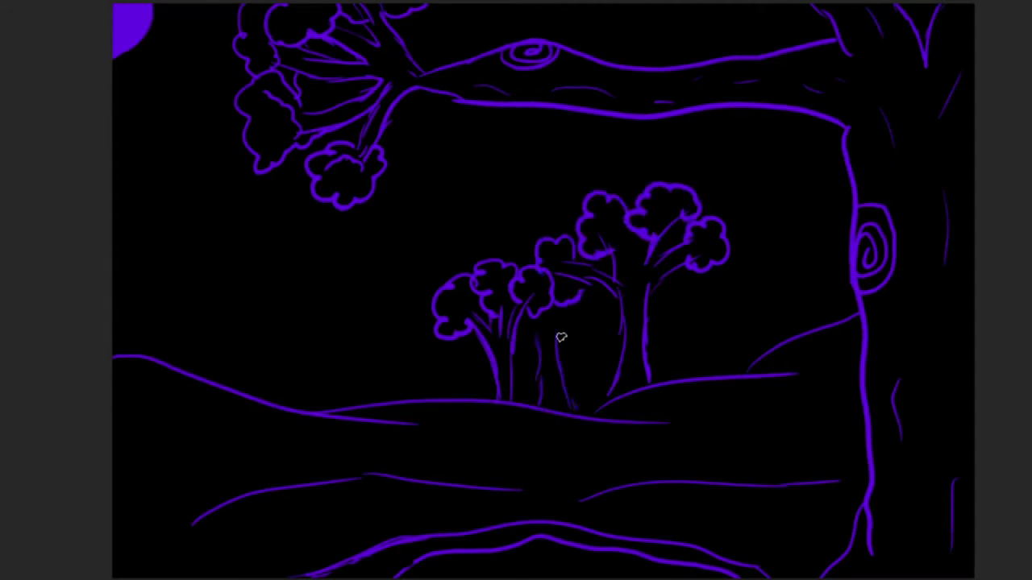
left_click_drag(576, 342, 579, 405)
mouse_move(603, 392)
left_mouse_down()
mouse_move(597, 373)
mouse_move(619, 308)
left_mouse_up()
left_click_drag(558, 350, 598, 324)
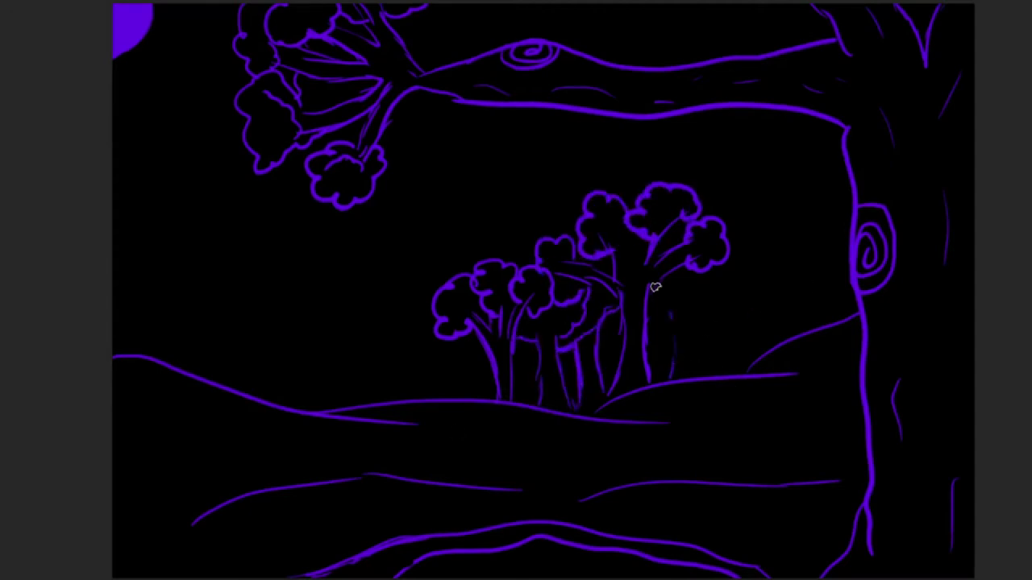
Step: Add smaller trees with rounded foliage on the slope between the tall background tree and the large trunk
left_click_drag(689, 378, 692, 290)
left_click_drag(701, 318, 731, 267)
left_click_drag(744, 364, 749, 305)
mouse_move(748, 334)
left_mouse_down()
mouse_move(752, 252)
mouse_move(716, 308)
mouse_move(733, 216)
left_mouse_up()
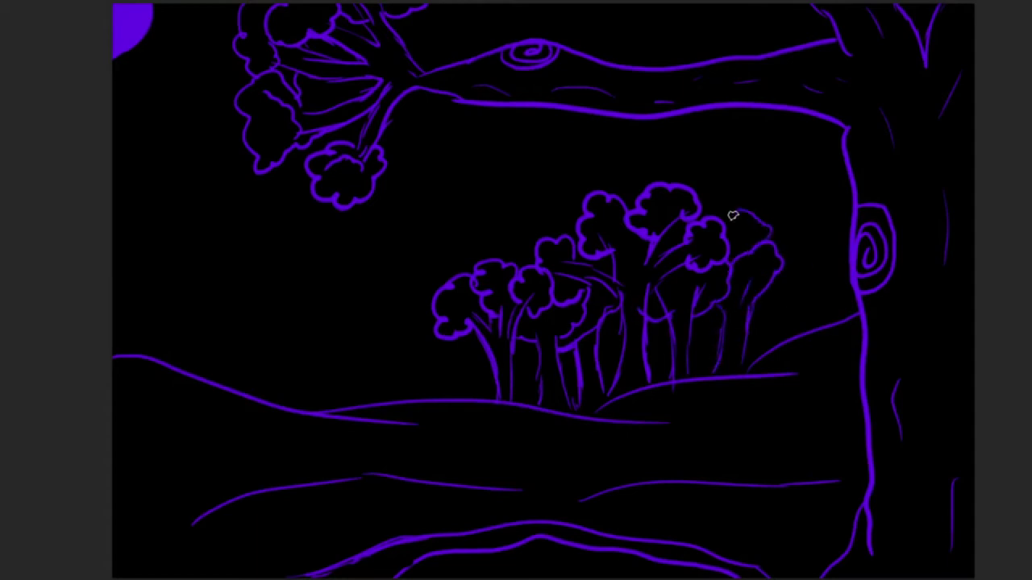
Step: Sketch further details in the open area above the left-hand hill
left_click_drag(165, 222, 179, 258)
left_click_drag(179, 214, 263, 227)
left_click(271, 203)
mouse_move(142, 347)
left_mouse_down()
mouse_move(138, 320)
mouse_move(195, 358)
left_mouse_up()
left_click_drag(170, 303, 349, 252)
mouse_move(241, 337)
left_mouse_down()
mouse_move(302, 322)
mouse_move(398, 259)
left_mouse_up()
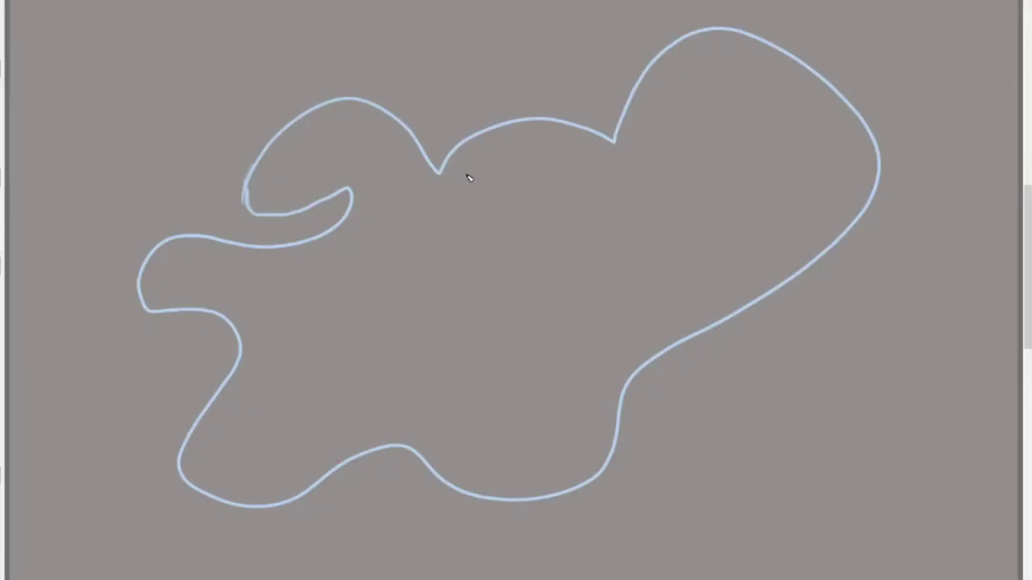
left_click_drag(471, 174, 475, 194)
left_click_drag(564, 173, 564, 193)
left_click_drag(438, 221, 524, 250)
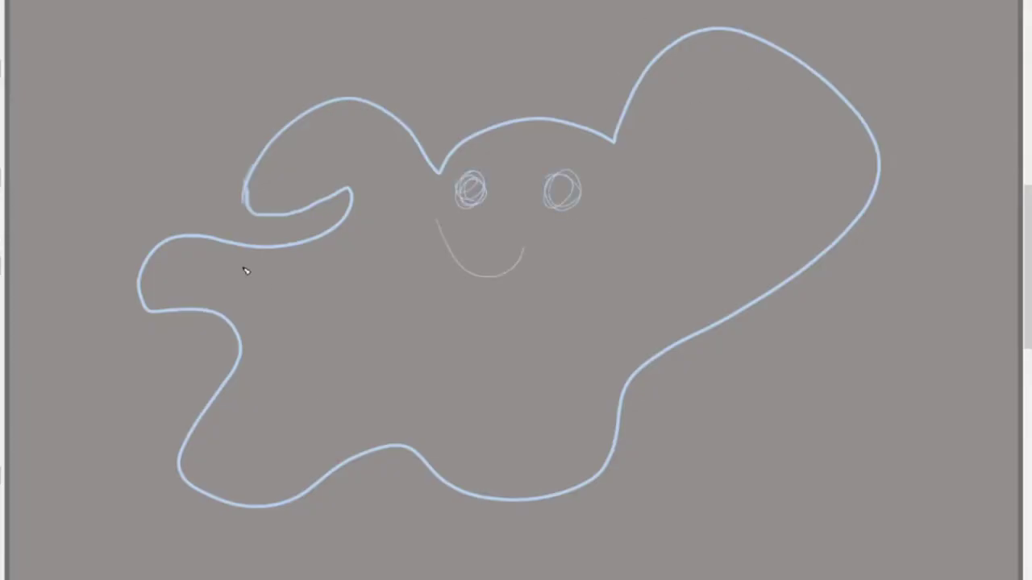
key("ctrl+z")
key("ctrl+z")
key("ctrl+z")
Step: Sketch a character inside the blob outline, with round eyes, face sides, a sleeve, a leg edge and a curved lower hem
left_click_drag(463, 188, 487, 186)
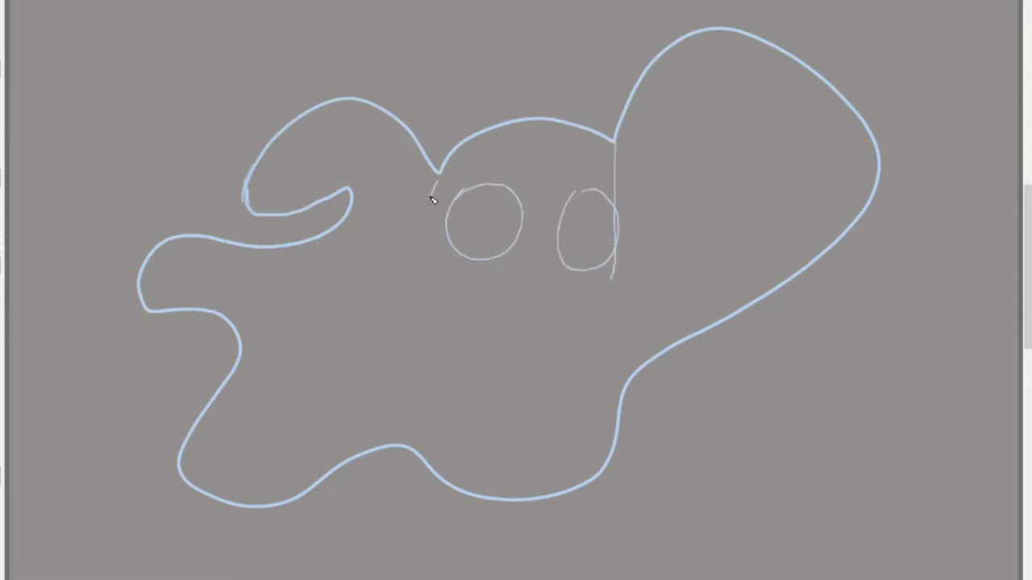
left_click_drag(395, 277, 240, 327)
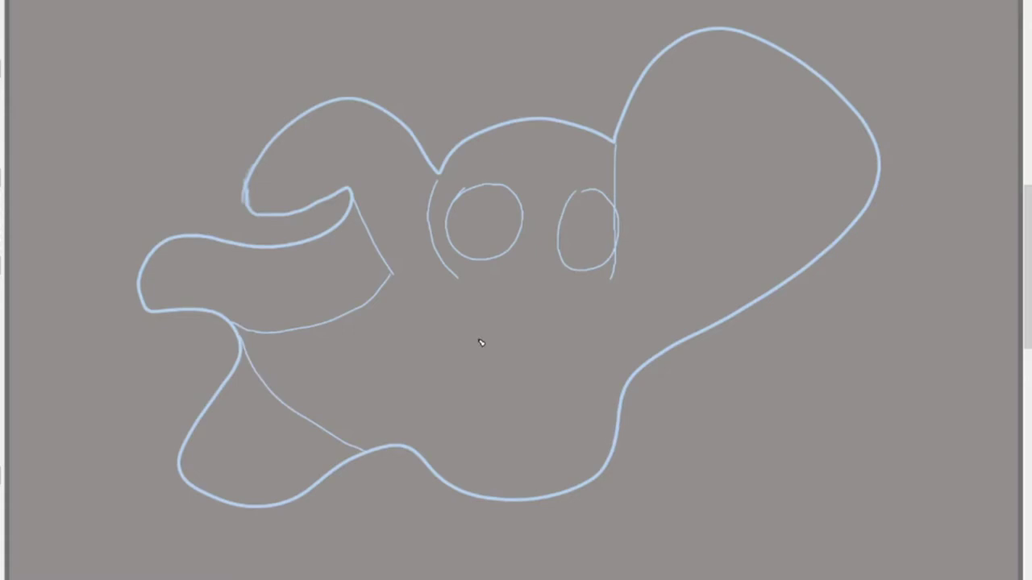
left_click_drag(375, 449, 627, 389)
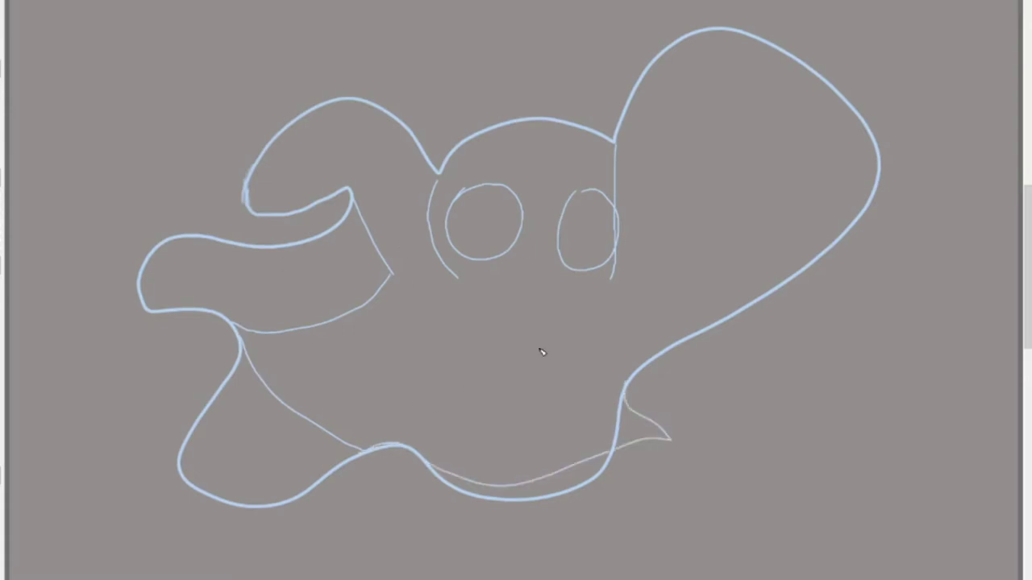
Step: Add a topknot with tall pointed shapes above the character's head, and wrap two curved bands across its body
left_click_drag(507, 93, 552, 122)
mouse_move(507, 78)
left_mouse_down()
mouse_move(494, 0)
mouse_move(482, 135)
left_mouse_up()
left_click_drag(592, 94, 662, 44)
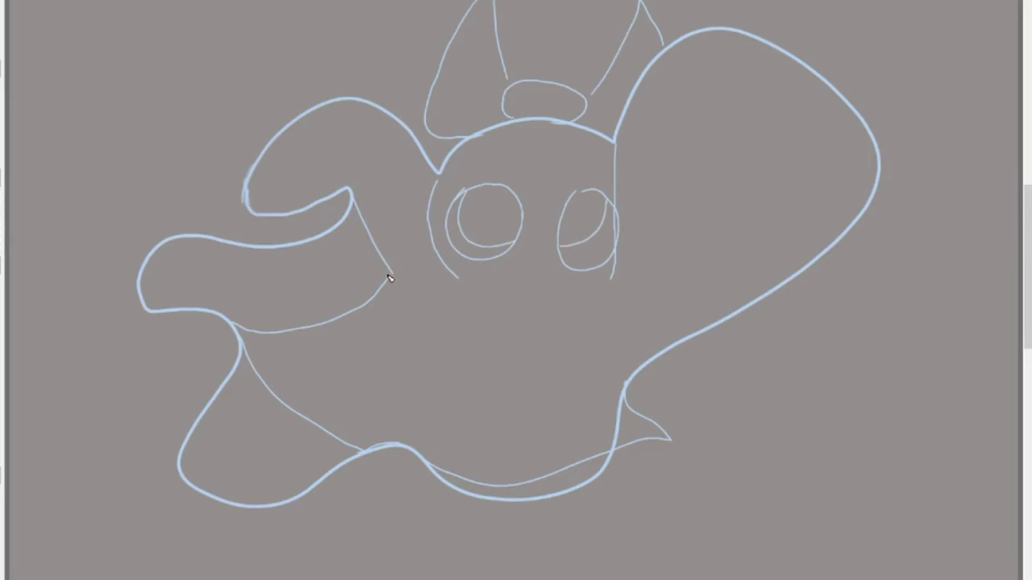
left_click_drag(595, 349, 378, 295)
left_click_drag(325, 325, 645, 419)
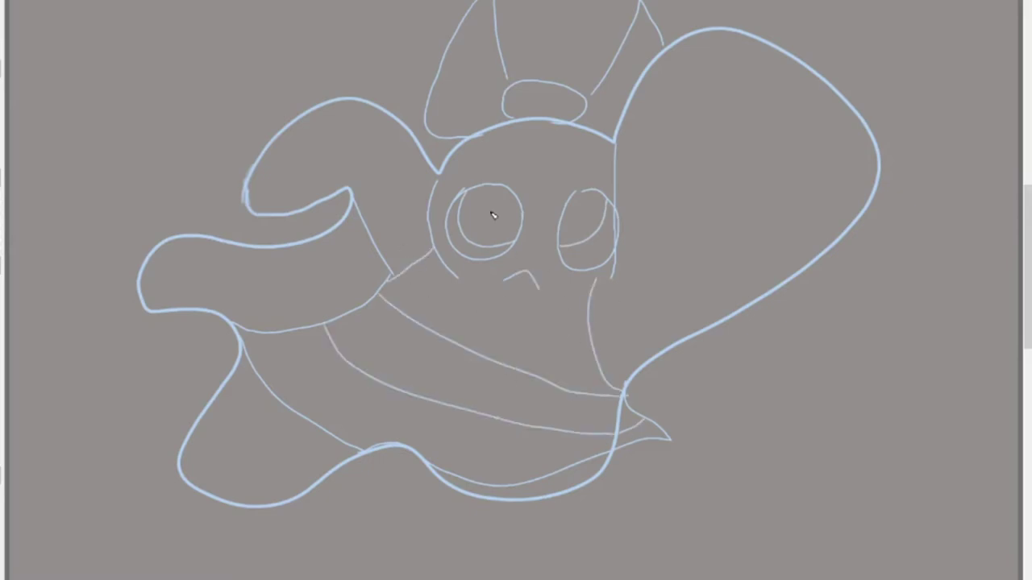
Step: Add slanted angry eyebrows and a lined forehead band, and clear the character sketch from the blob outline
left_click_drag(461, 157, 532, 224)
left_click_drag(618, 171, 550, 212)
left_click_drag(470, 164, 620, 145)
left_click_drag(475, 139, 470, 158)
left_click_drag(517, 130, 510, 179)
left_click_drag(549, 149, 543, 185)
left_click_drag(582, 150, 576, 182)
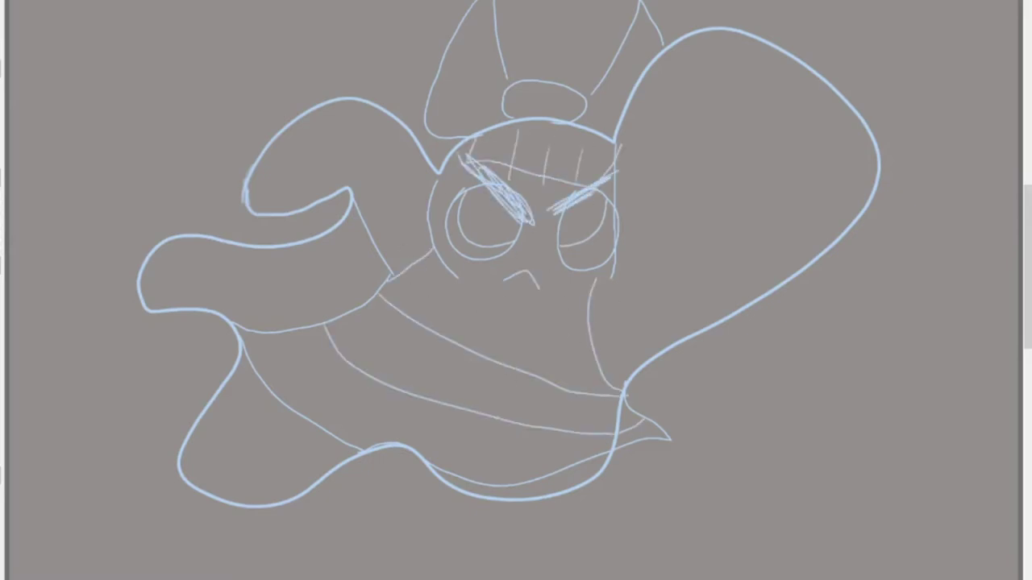
left_click_drag(465, 314, 588, 295)
key("Delete")
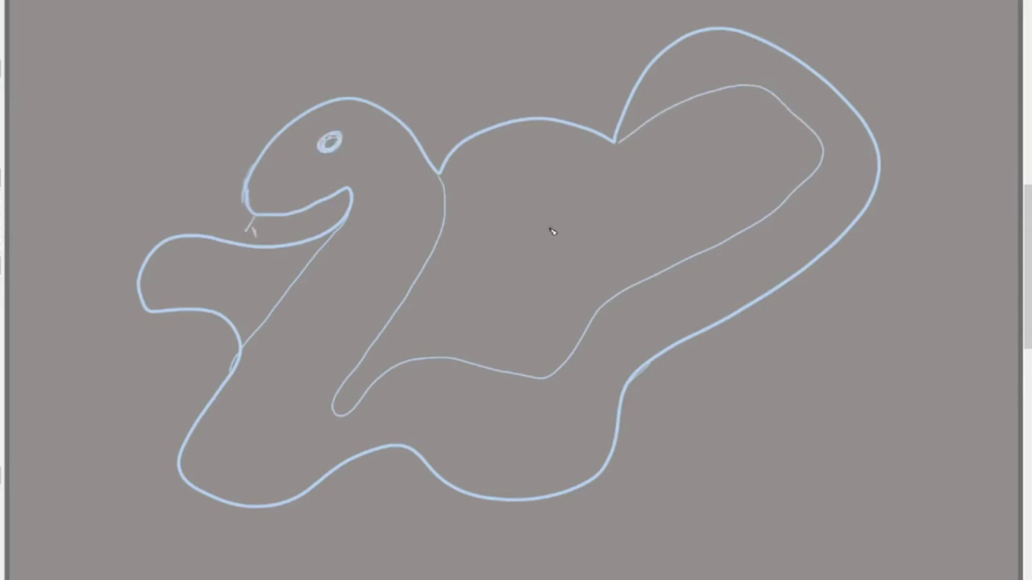
Step: Clear the winding-body sketch and paint the redrawn snake light green with dark green shading along its underside and tail
key("Delete")
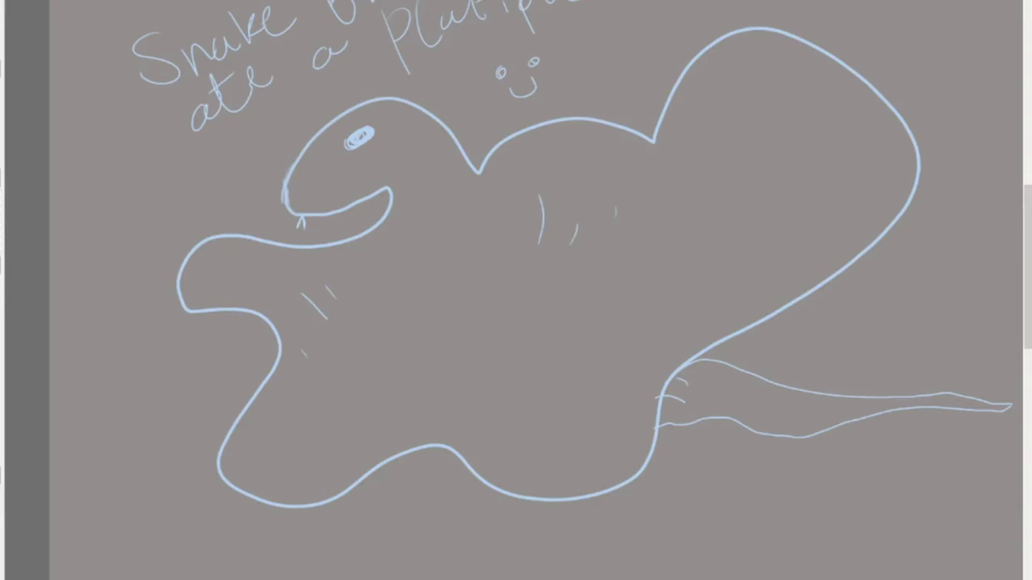
mouse_move(511, 266)
left_mouse_down()
mouse_move(564, 249)
mouse_move(751, 146)
mouse_move(621, 357)
mouse_move(771, 96)
mouse_move(283, 285)
mouse_move(787, 422)
left_mouse_up()
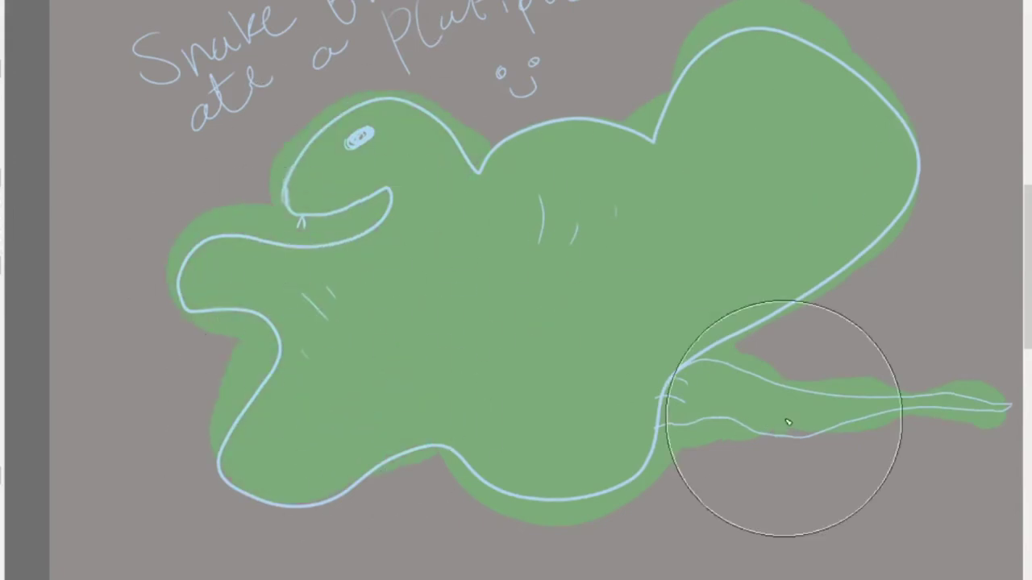
mouse_move(256, 323)
left_mouse_down()
mouse_move(267, 343)
mouse_move(254, 376)
left_mouse_up()
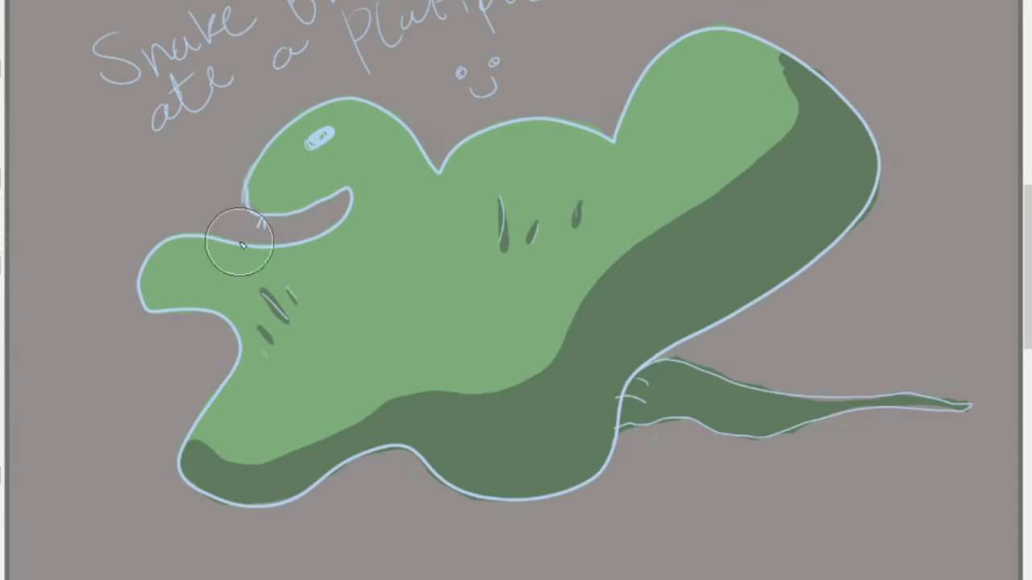
mouse_move(300, 164)
left_mouse_down()
mouse_move(345, 158)
mouse_move(319, 171)
left_mouse_up()
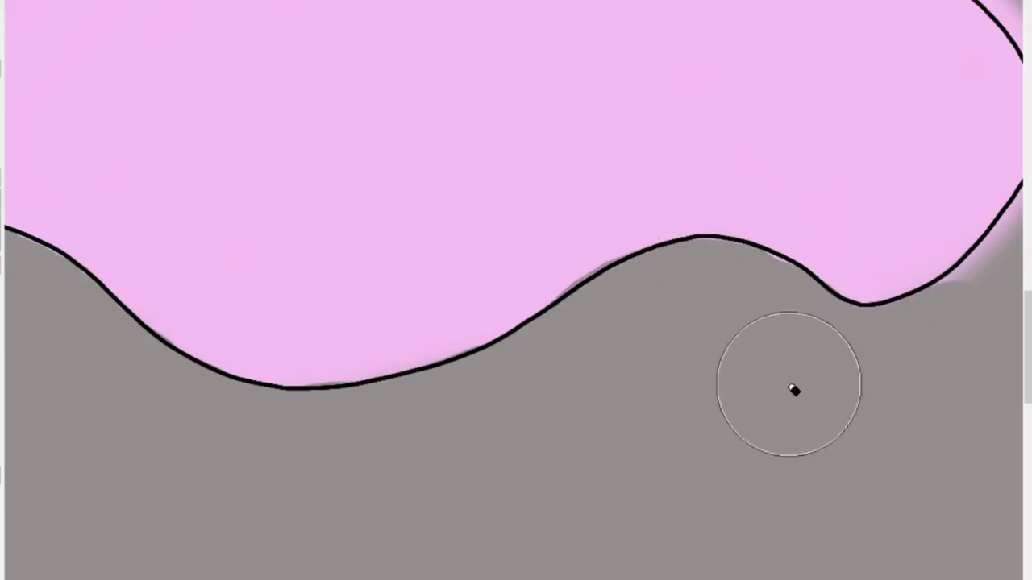
scroll(790, 315, "right", 7)
scroll(1020, 358, "up", 7)
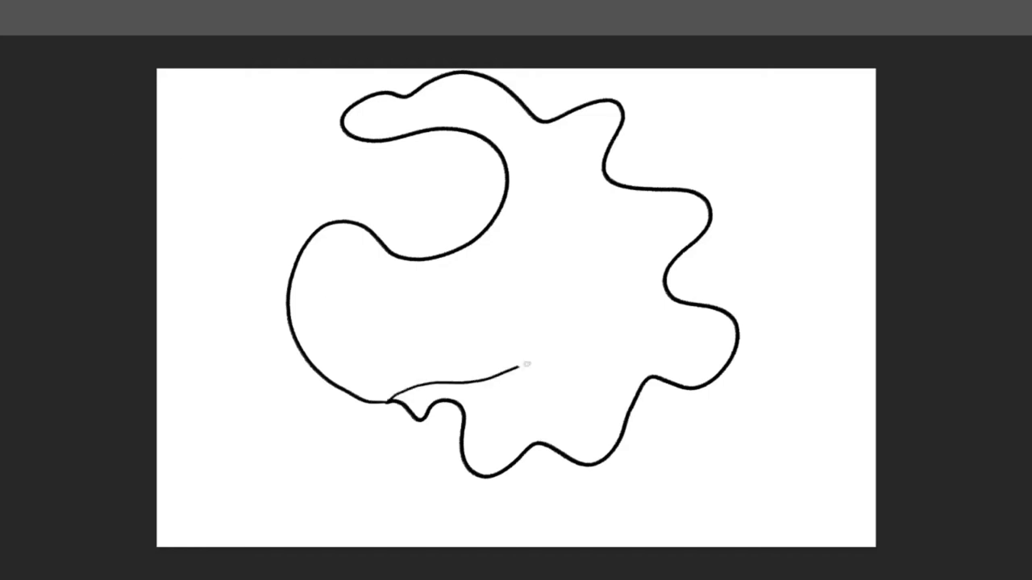
key("ctrl+z")
mouse_move(389, 401)
left_mouse_down()
mouse_move(528, 193)
mouse_move(487, 138)
left_mouse_up()
key("ctrl+z")
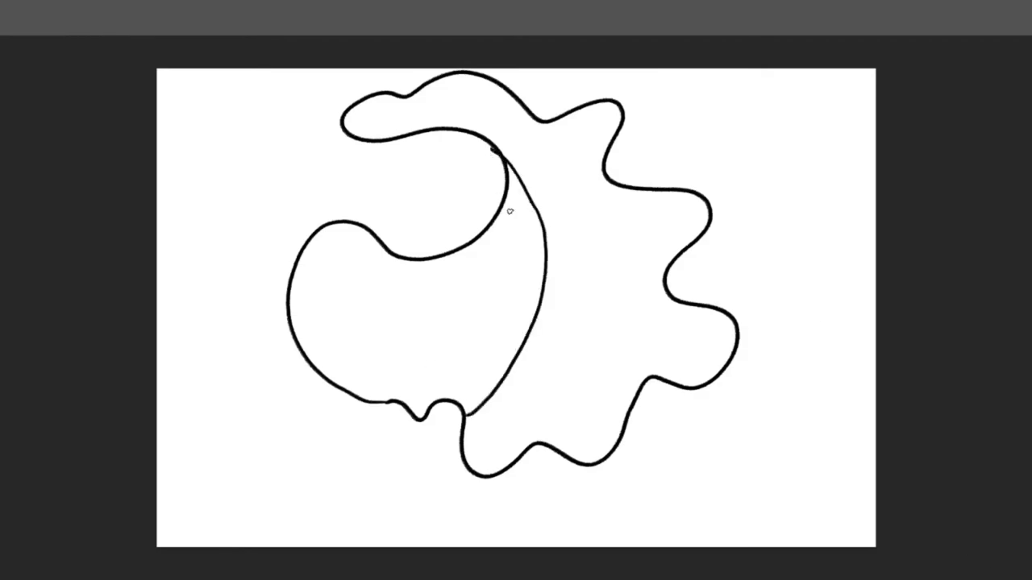
key("ctrl+z")
Step: Draw the creature's curved inner body edge and trace a thin inset line along its wavy fin outline
left_click_drag(468, 413, 610, 268)
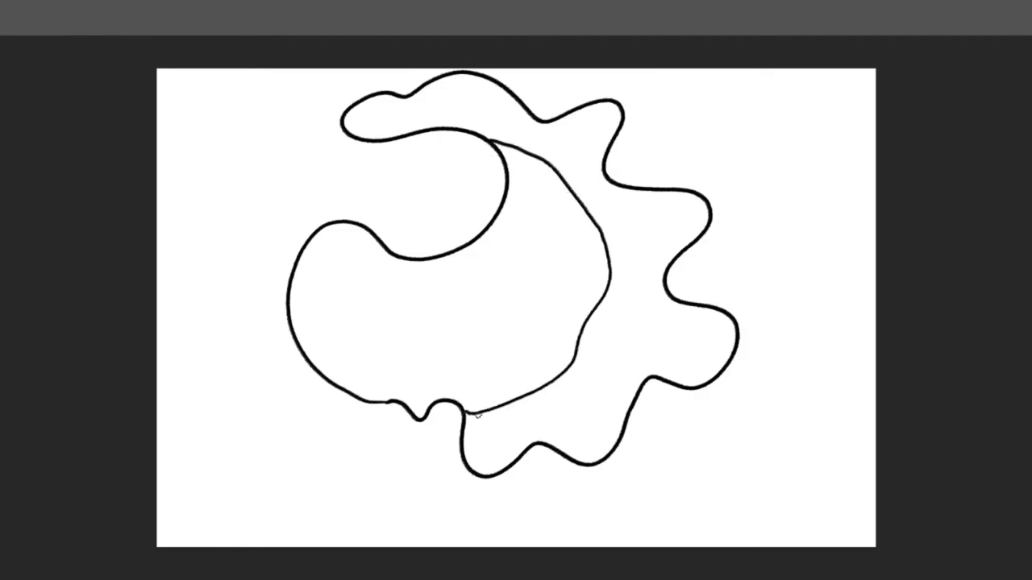
key("ctrl+z")
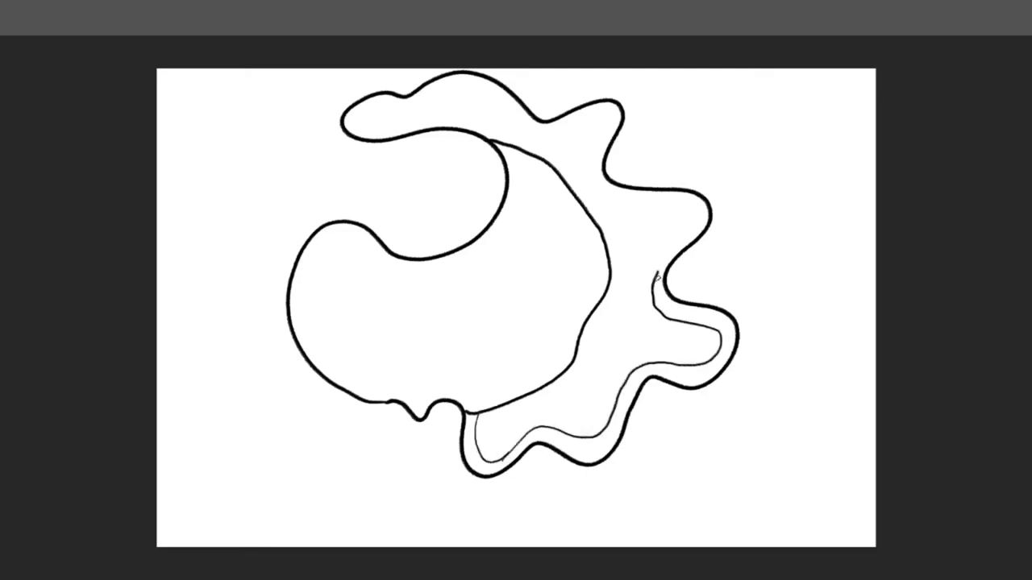
key("ctrl+z")
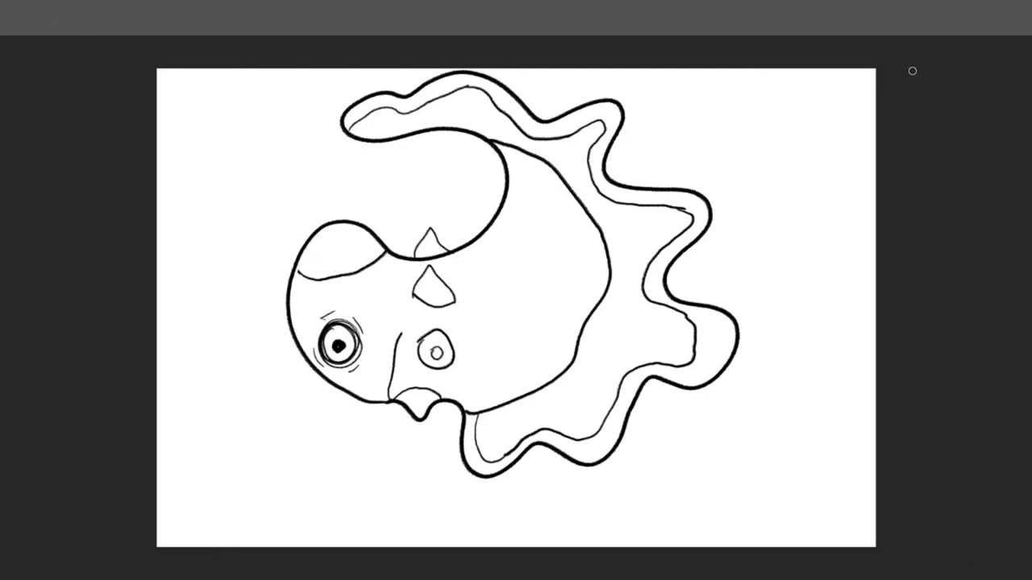
Step: Paint the creature's forehead bump and pointed mouth light pink
mouse_move(363, 221)
left_mouse_down()
mouse_move(334, 257)
mouse_move(310, 268)
left_mouse_up()
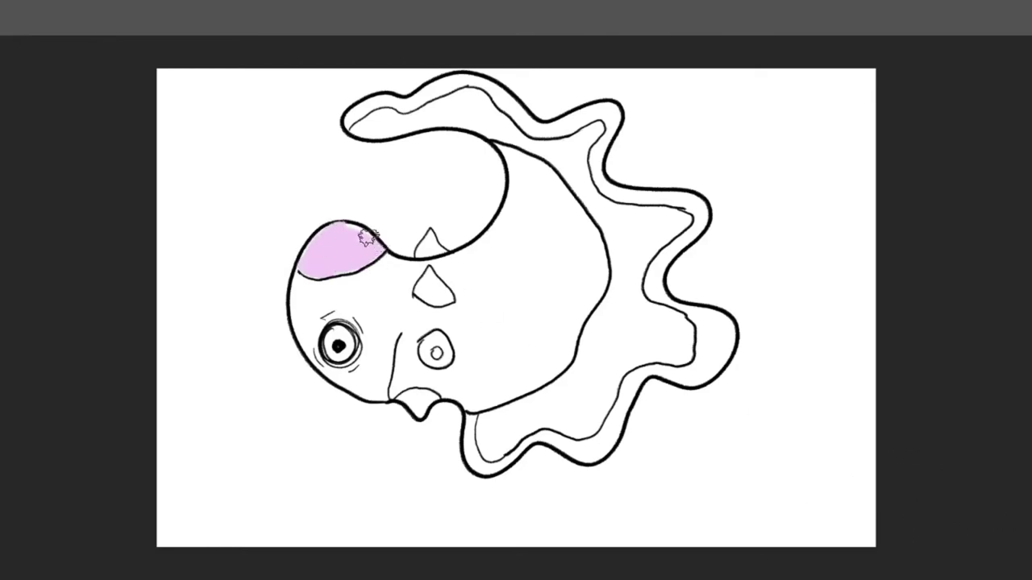
left_click_drag(343, 410, 427, 409)
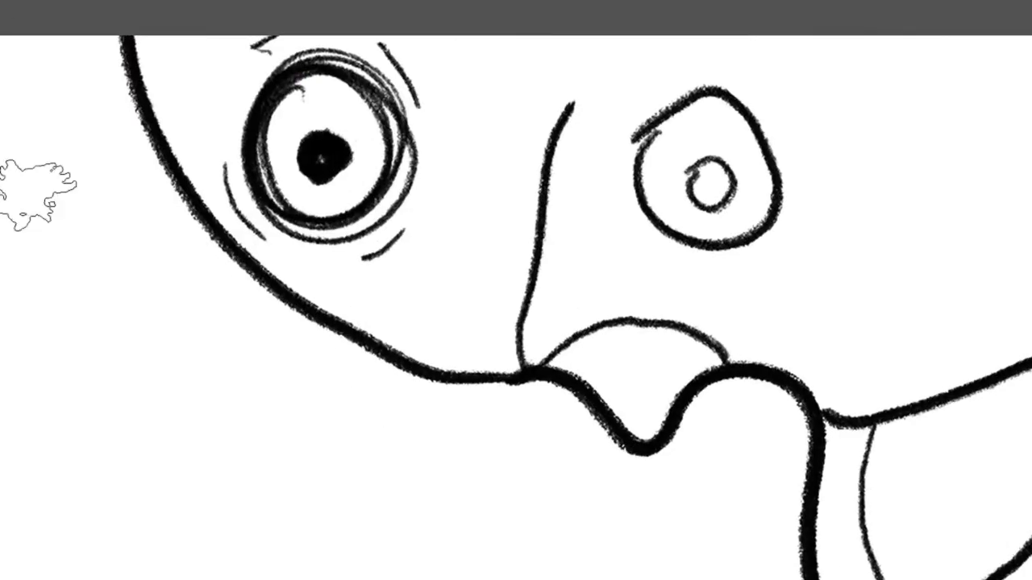
mouse_move(622, 359)
left_mouse_down()
mouse_move(615, 399)
mouse_move(705, 358)
mouse_move(629, 368)
left_mouse_up()
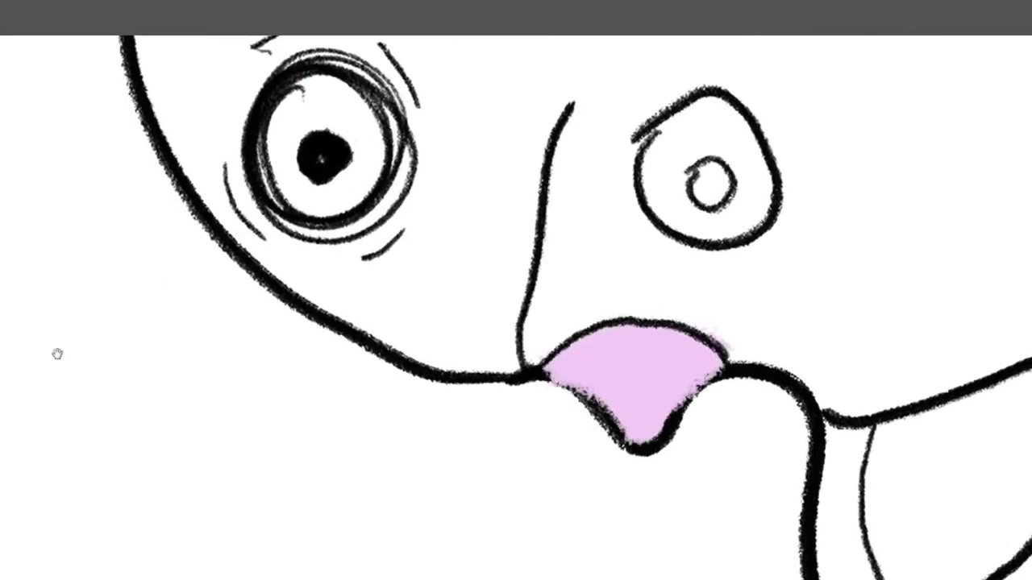
Step: Paint the round marking with the small inner circle and the two triangular markings above it light pink
left_click_drag(379, 195, 202, 453)
mouse_move(502, 423)
left_mouse_down()
mouse_move(571, 441)
mouse_move(492, 391)
left_mouse_up()
mouse_move(484, 167)
left_mouse_down()
mouse_move(563, 222)
mouse_move(522, 143)
left_mouse_up()
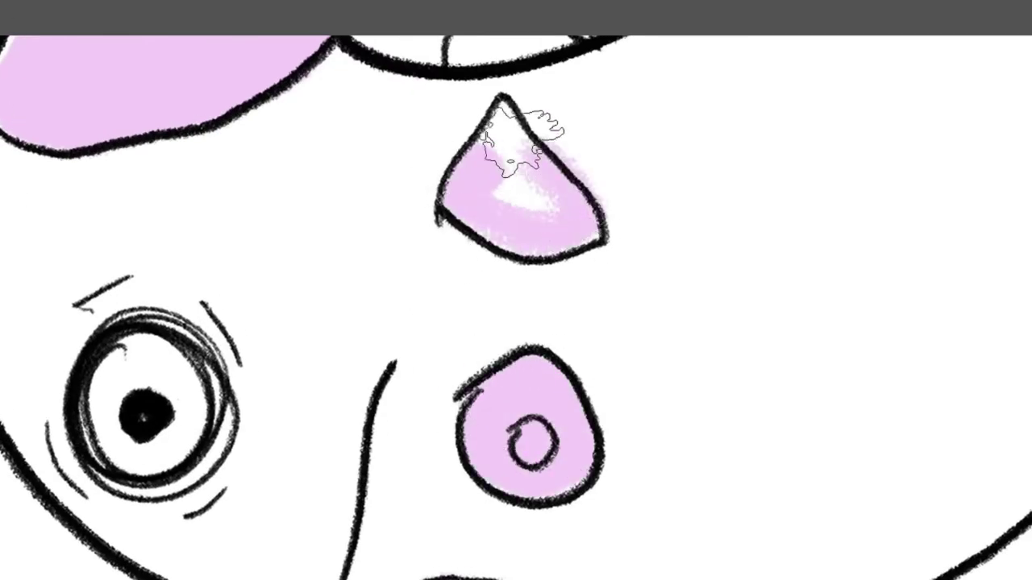
key("ctrl+z")
mouse_move(510, 202)
left_mouse_down()
mouse_move(486, 148)
mouse_move(564, 238)
mouse_move(524, 244)
mouse_move(563, 223)
mouse_move(504, 109)
mouse_move(526, 166)
left_mouse_up()
left_click_drag(410, 164, 361, 393)
mouse_move(449, 265)
left_mouse_down()
mouse_move(432, 278)
mouse_move(472, 223)
mouse_move(449, 260)
left_mouse_up()
scroll(24, 320, "down", 5)
left_click_drag(965, 265, 967, 166)
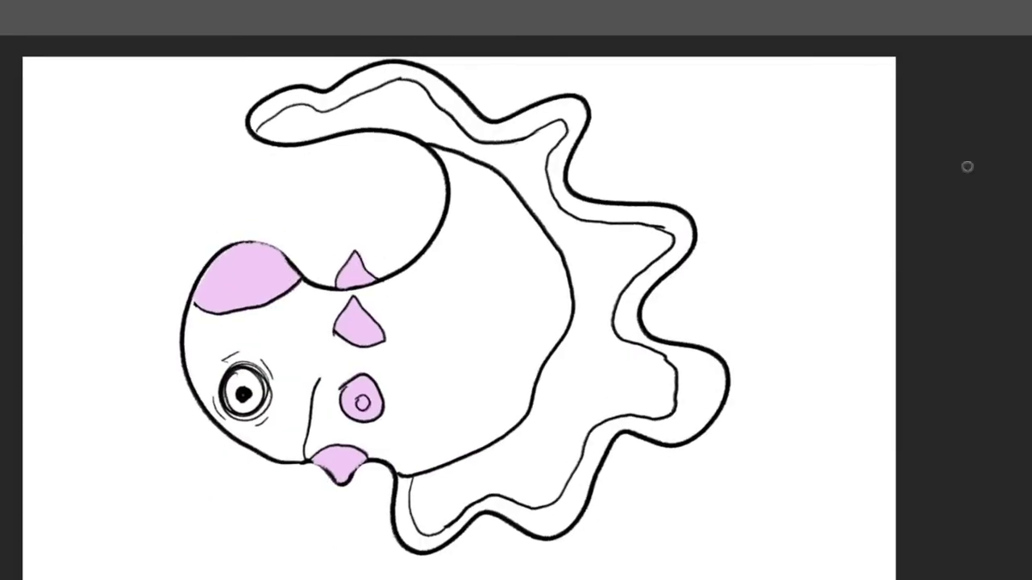
left_click(617, 236)
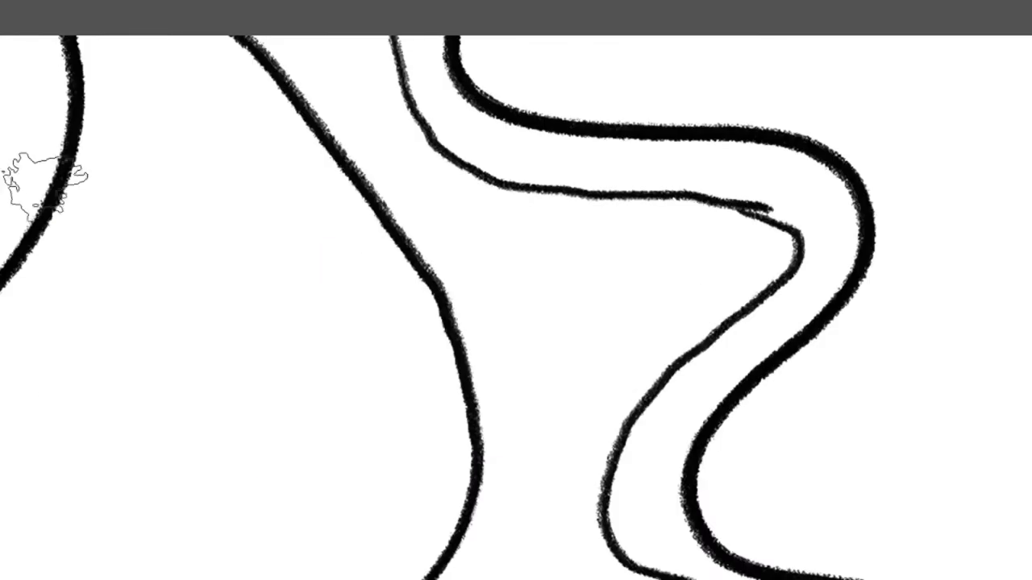
Step: Paint the inset border of the wavy fin pale yellow along its outer lobes and down to the lower end
mouse_move(439, 121)
left_mouse_down()
mouse_move(621, 184)
mouse_move(718, 186)
mouse_move(594, 175)
mouse_move(759, 171)
left_mouse_up()
left_click_drag(539, 311, 186, 310)
mouse_move(428, 179)
left_mouse_down()
mouse_move(479, 199)
mouse_move(426, 315)
mouse_move(338, 363)
mouse_move(282, 540)
left_mouse_up()
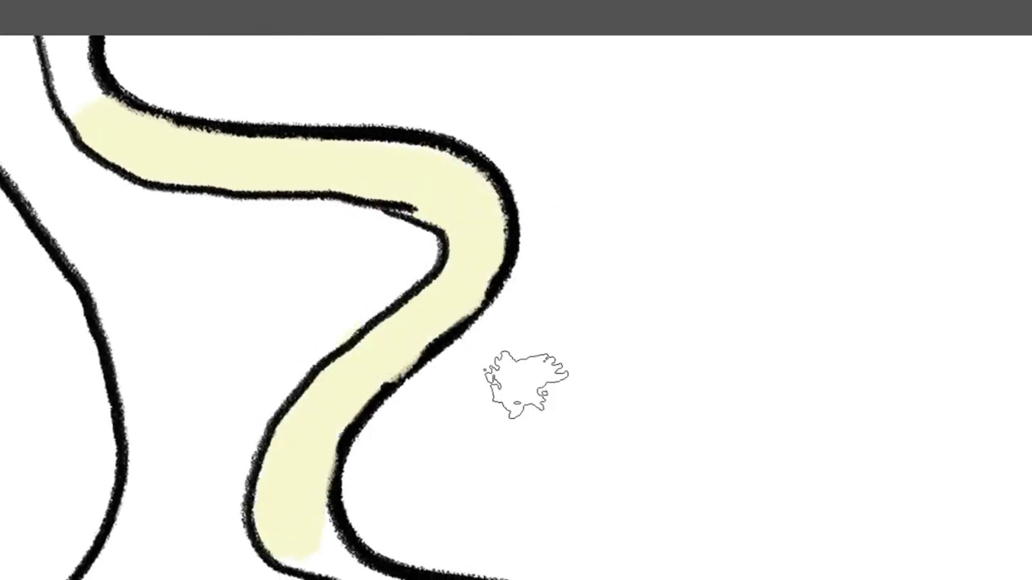
scroll(525, 379, "down", 5)
mouse_move(548, 282)
left_mouse_down()
mouse_move(502, 346)
mouse_move(518, 427)
mouse_move(612, 266)
mouse_move(346, 127)
mouse_move(518, 357)
mouse_move(572, 410)
mouse_move(471, 419)
left_mouse_up()
scroll(473, 422, "down", 5)
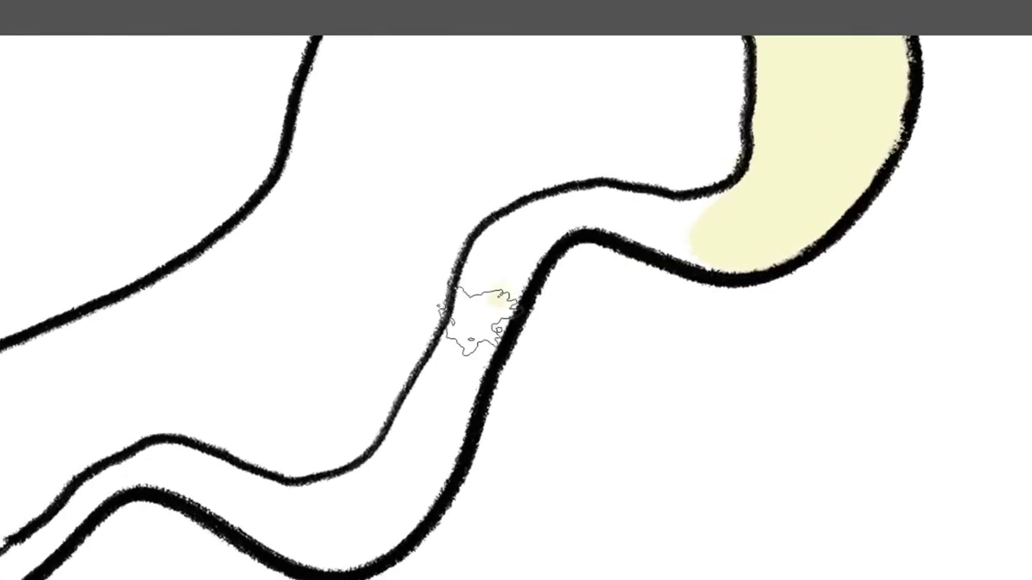
mouse_move(472, 323)
left_mouse_down()
mouse_move(525, 218)
mouse_move(417, 401)
mouse_move(462, 387)
mouse_move(398, 471)
left_mouse_up()
left_click_drag(529, 491, 796, 283)
mouse_move(149, 195)
left_mouse_down()
mouse_move(156, 172)
mouse_move(145, 282)
mouse_move(131, 272)
mouse_move(211, 379)
mouse_move(313, 299)
mouse_move(622, 304)
mouse_move(346, 281)
mouse_move(445, 248)
mouse_move(548, 308)
mouse_move(407, 260)
left_mouse_up()
Step: Continue the pale yellow border around the fin's upper lobe, undoing the strokes that cover the black outline
key("z")
left_click_drag(335, 403, 20, 399)
left_click_drag(281, 199, 223, 197)
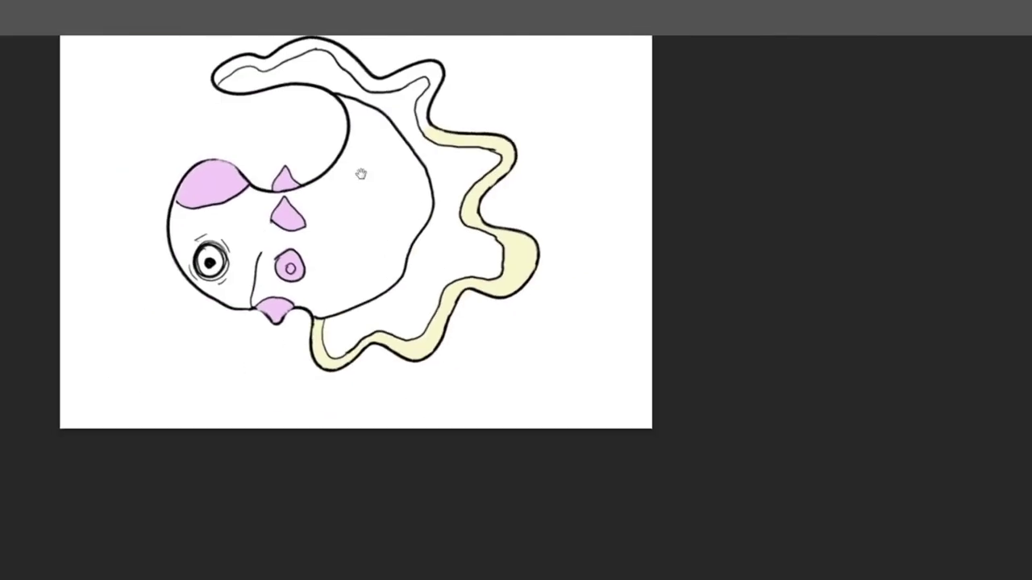
left_click_drag(360, 173, 429, 462)
left_click_drag(281, 398, 409, 392)
left_click_drag(409, 392, 211, 430)
mouse_move(709, 431)
left_mouse_down()
mouse_move(703, 488)
mouse_move(741, 380)
left_mouse_up()
mouse_move(16, 405)
left_mouse_down()
mouse_move(386, 433)
mouse_move(150, 249)
left_mouse_up()
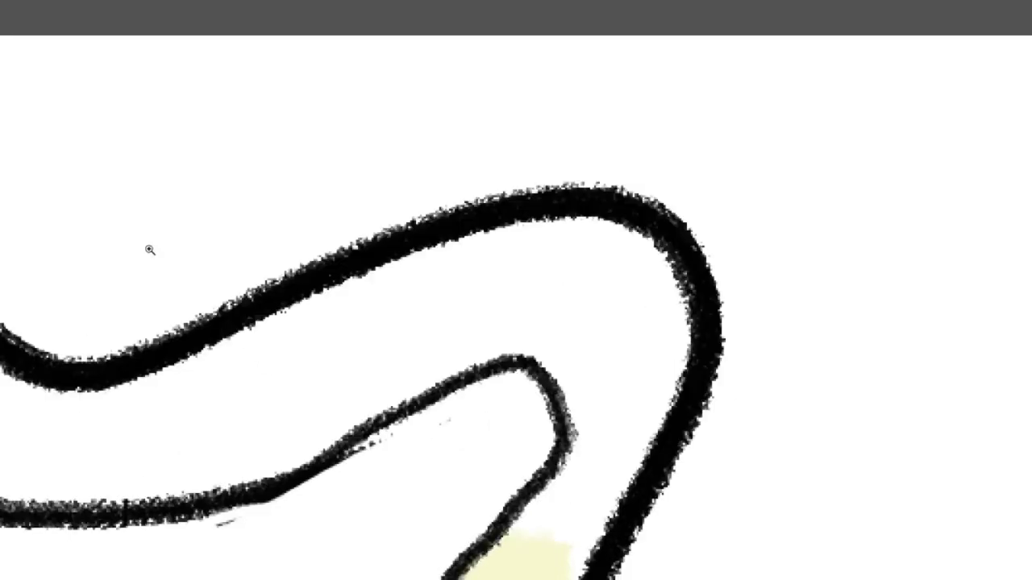
mouse_move(577, 322)
left_mouse_down()
mouse_move(535, 281)
mouse_move(564, 312)
left_mouse_up()
mouse_move(528, 515)
left_mouse_down()
mouse_move(532, 548)
mouse_move(607, 364)
mouse_move(677, 343)
mouse_move(557, 253)
mouse_move(473, 337)
mouse_move(426, 282)
mouse_move(245, 438)
mouse_move(129, 420)
mouse_move(461, 357)
mouse_move(546, 309)
left_mouse_up()
key("ctrl+z")
left_click_drag(496, 391, 538, 390)
left_click_drag(718, 274, 751, 260)
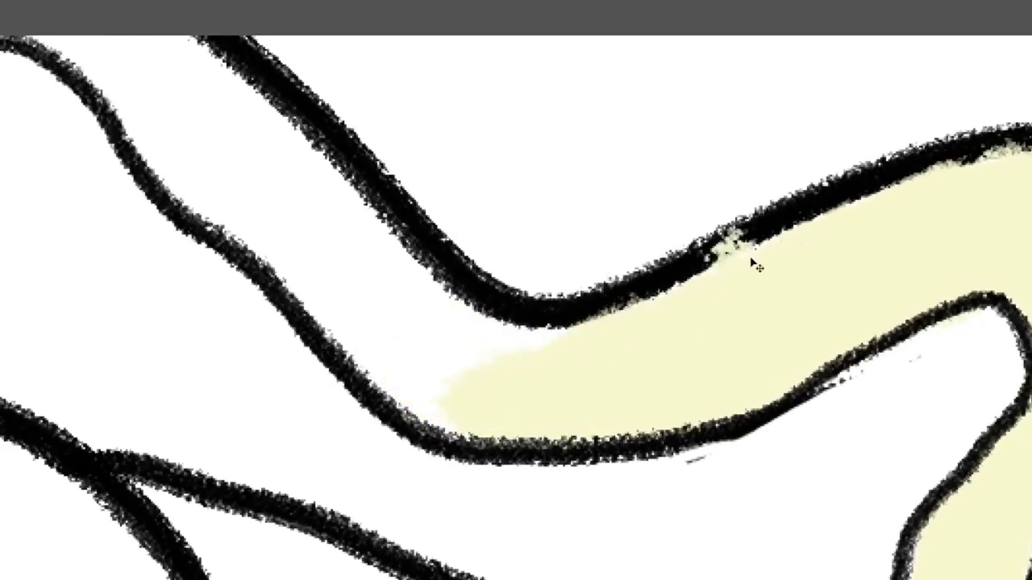
key("ctrl+z")
Step: Fill the rest of the fin's upper border with pale yellow up to its rounded tip
mouse_move(471, 387)
left_mouse_down()
mouse_move(447, 387)
mouse_move(448, 360)
mouse_move(299, 237)
mouse_move(311, 154)
left_mouse_up()
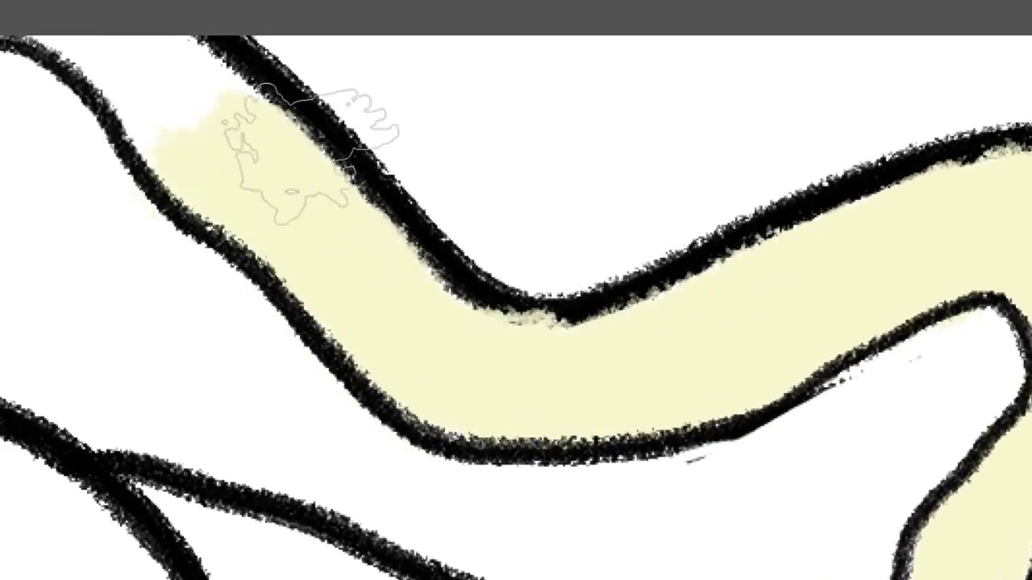
mouse_move(186, 164)
left_mouse_down()
mouse_move(545, 447)
mouse_move(421, 294)
mouse_move(248, 288)
mouse_move(196, 260)
mouse_move(85, 346)
left_mouse_up()
mouse_move(233, 282)
left_mouse_down()
mouse_move(725, 256)
mouse_move(346, 411)
mouse_move(412, 368)
mouse_move(255, 462)
mouse_move(222, 442)
mouse_move(621, 397)
left_mouse_up()
mouse_move(520, 407)
left_mouse_down()
mouse_move(376, 419)
mouse_move(541, 352)
mouse_move(387, 439)
mouse_move(464, 308)
left_mouse_up()
mouse_move(359, 355)
left_mouse_down()
mouse_move(281, 438)
mouse_move(384, 330)
left_mouse_up()
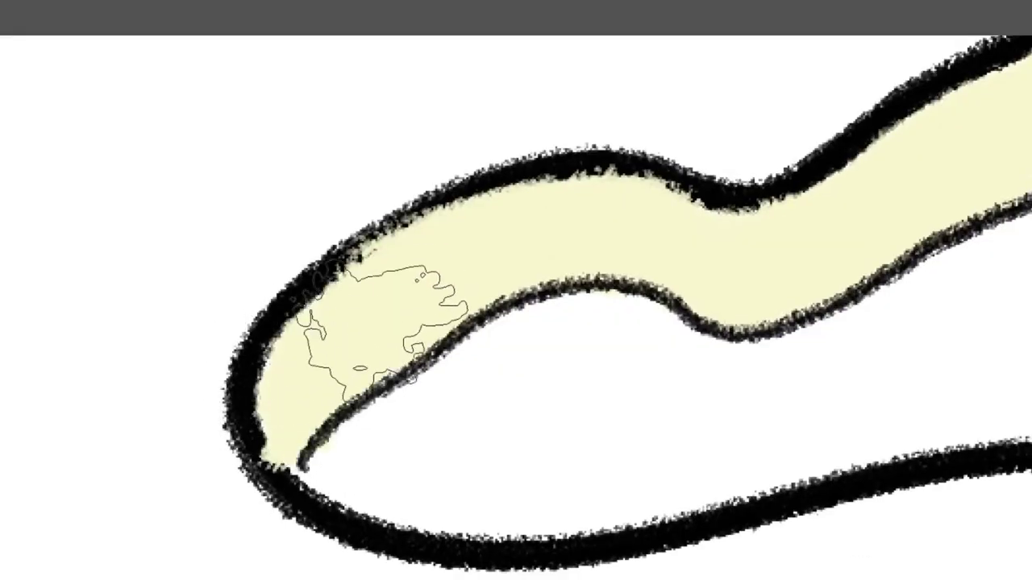
left_click_drag(540, 431, 489, 216)
left_click_drag(710, 548, 523, 228)
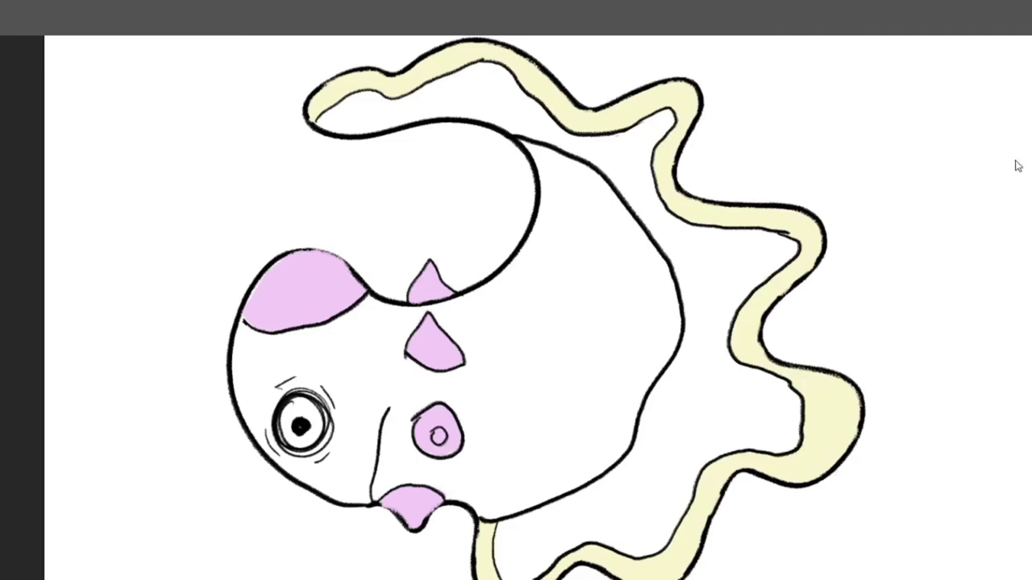
Step: Paint the inner area of the wavy fin light green between the yellow border and the body edge
mouse_move(721, 264)
left_mouse_down()
mouse_move(732, 320)
mouse_move(726, 435)
mouse_move(500, 525)
mouse_move(670, 524)
left_mouse_up()
mouse_move(558, 513)
left_mouse_down()
mouse_move(622, 459)
mouse_move(702, 427)
mouse_move(733, 261)
mouse_move(688, 283)
mouse_move(681, 136)
mouse_move(652, 135)
mouse_move(632, 195)
mouse_move(526, 111)
mouse_move(576, 113)
mouse_move(368, 110)
mouse_move(404, 111)
mouse_move(628, 181)
left_mouse_up()
key("ctrl+z")
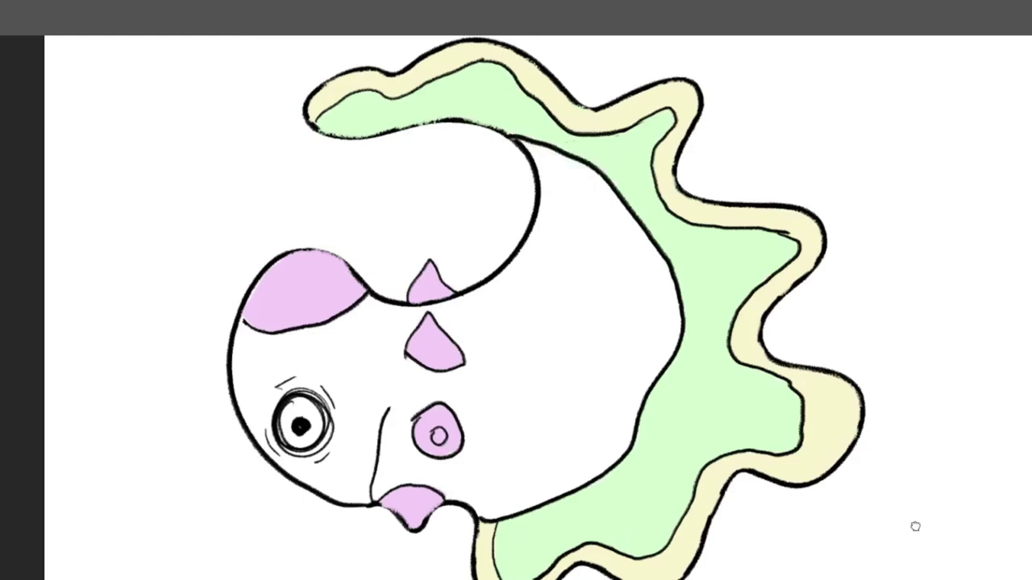
Step: Paint the creature's body and face light blue around the pink markings
left_click_drag(587, 316, 633, 322)
left_click_drag(694, 278, 675, 310)
left_click_drag(651, 380, 675, 286)
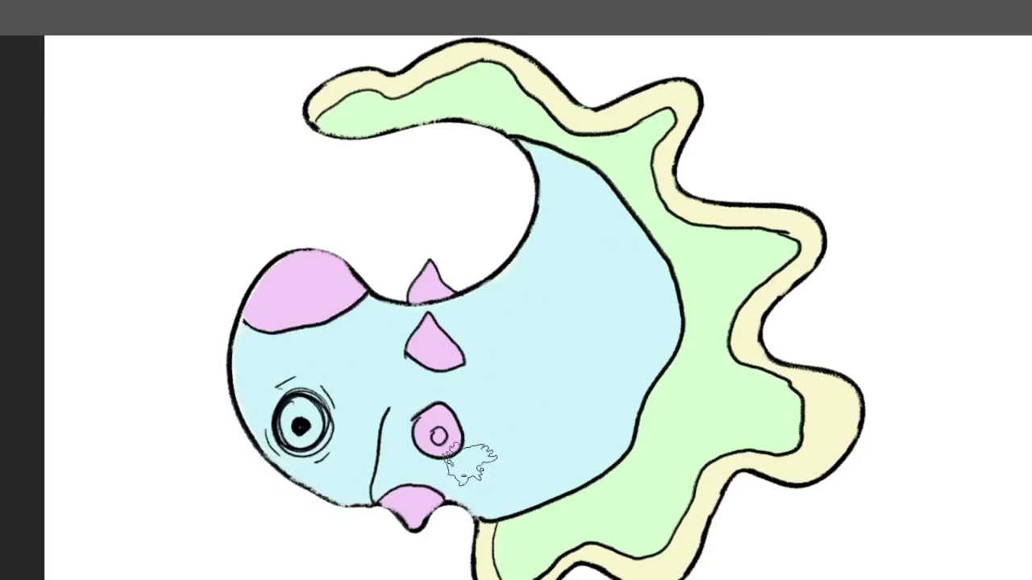
Step: Brush thick dark purple along the fin's outer edge and the inner curve of the body
key("v")
left_click_drag(54, 38, 584, 213)
key("h")
key("ctrl+0")
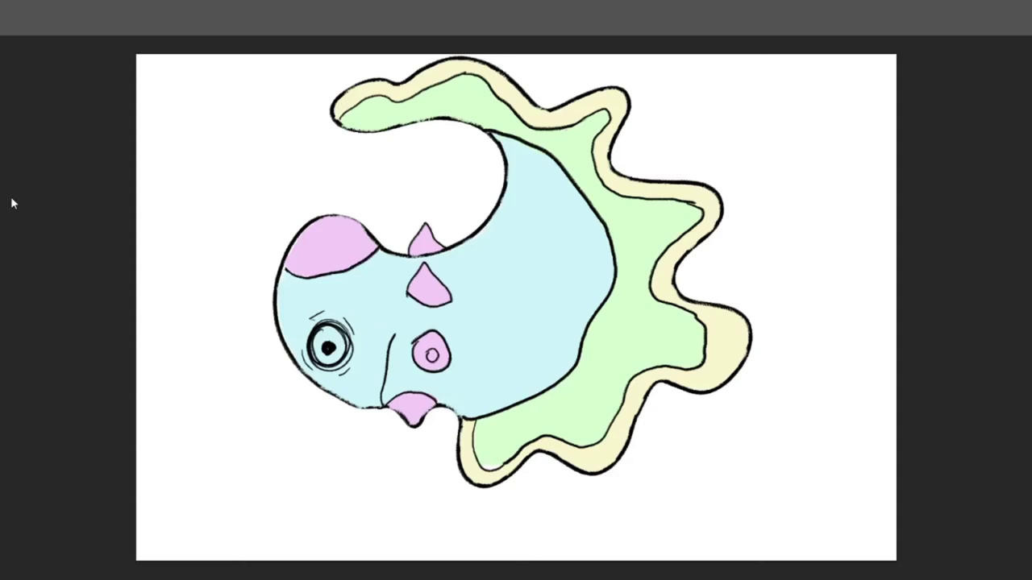
mouse_move(506, 65)
left_mouse_down()
mouse_move(546, 94)
mouse_move(599, 75)
mouse_move(636, 107)
left_mouse_up()
key("ctrl+z")
left_click(864, 495)
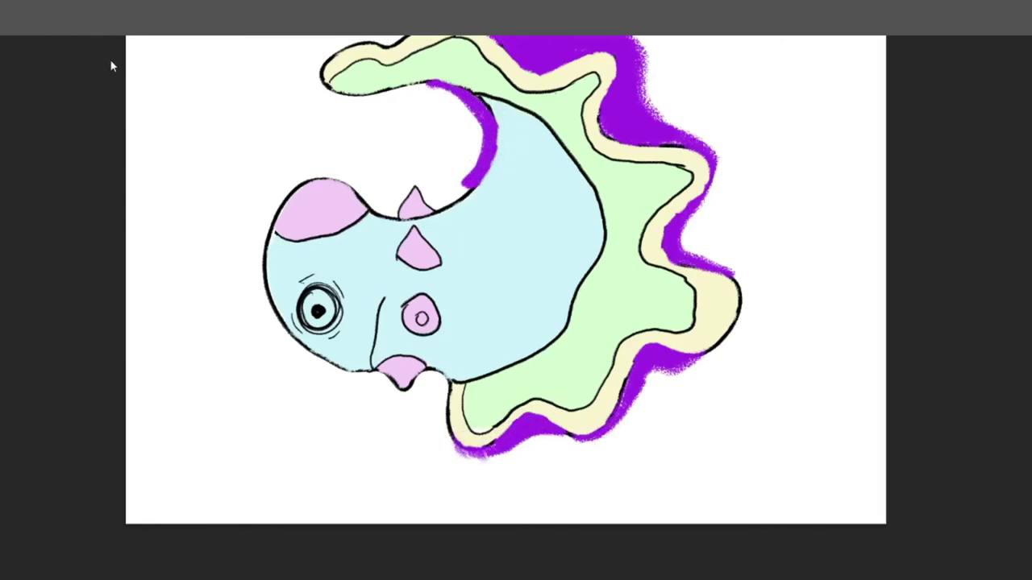
Step: Smudge the dark purple strokes around the fin and inner body curve into soft outward fades
mouse_move(462, 453)
left_mouse_down()
mouse_move(641, 373)
mouse_move(732, 265)
mouse_move(714, 157)
mouse_move(624, 109)
left_mouse_up()
left_click_drag(740, 37, 769, 235)
mouse_move(509, 380)
left_mouse_down()
mouse_move(485, 355)
mouse_move(477, 404)
mouse_move(476, 307)
mouse_move(498, 300)
left_mouse_up()
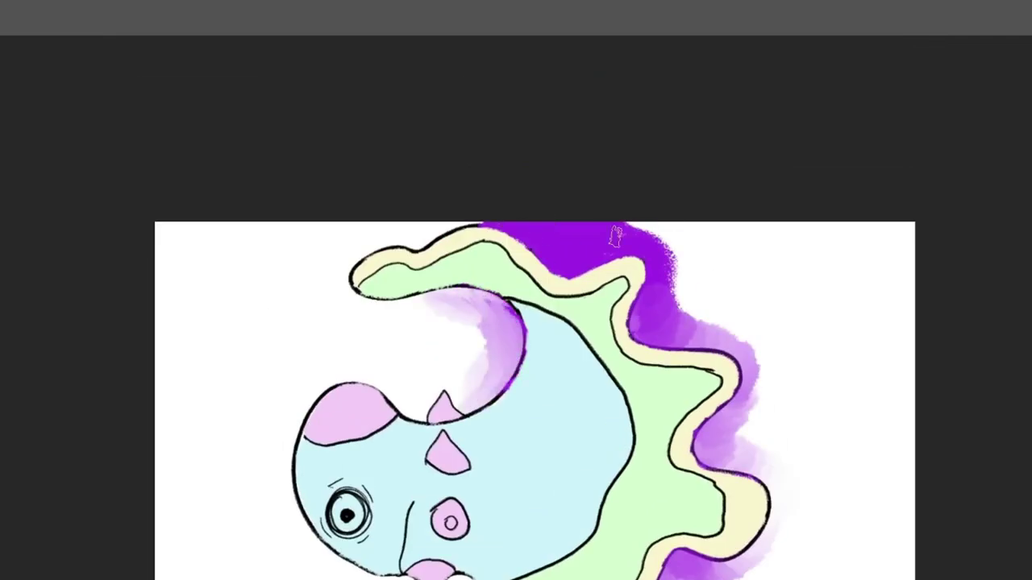
mouse_move(615, 235)
left_mouse_down()
mouse_move(678, 336)
mouse_move(658, 327)
mouse_move(626, 244)
mouse_move(491, 218)
mouse_move(634, 216)
mouse_move(573, 287)
mouse_move(674, 278)
mouse_move(695, 403)
left_mouse_up()
mouse_move(750, 440)
left_mouse_down()
mouse_move(707, 464)
mouse_move(768, 487)
mouse_move(733, 340)
left_mouse_up()
left_click_drag(730, 578, 728, 476)
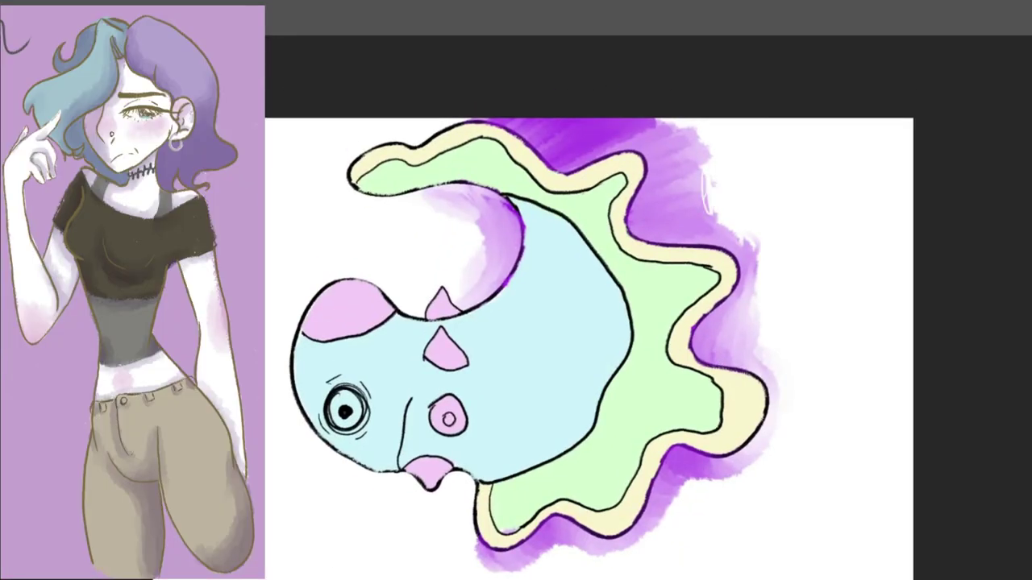
Step: Trim the purple haze closer to the fin outline and lower its opacity to a faint lilac
mouse_move(723, 196)
left_mouse_down()
mouse_move(672, 128)
mouse_move(585, 123)
mouse_move(651, 130)
mouse_move(720, 224)
mouse_move(595, 133)
left_mouse_up()
mouse_move(737, 306)
left_mouse_down()
mouse_move(765, 360)
mouse_move(750, 323)
left_mouse_up()
left_click_drag(431, 198, 458, 220)
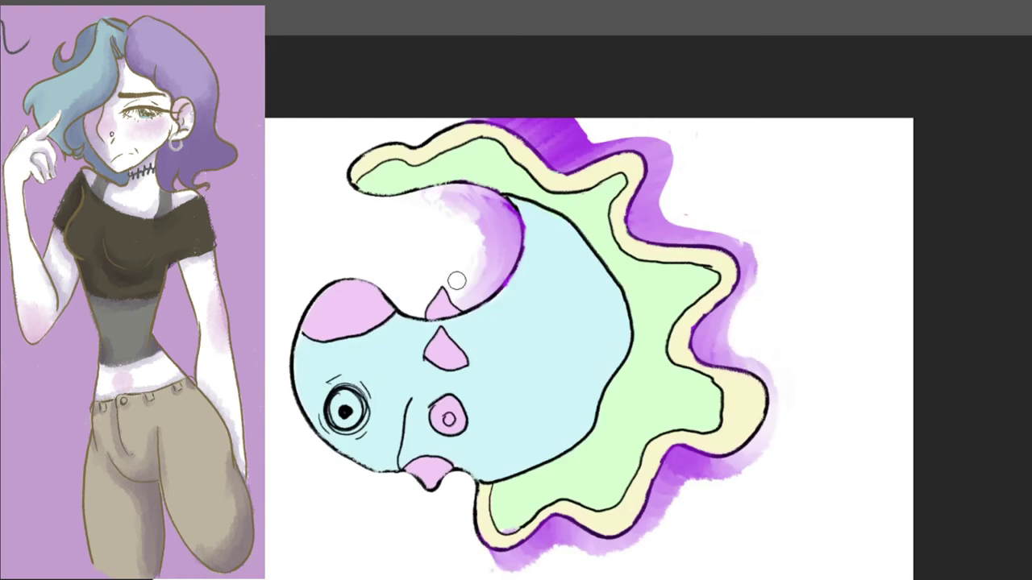
left_click_drag(989, 450, 949, 456)
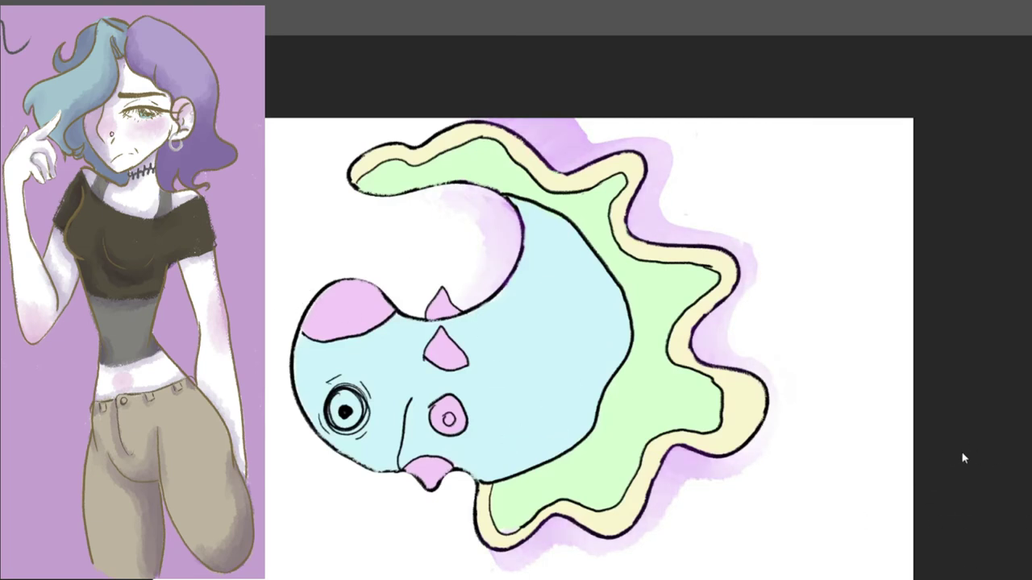
Step: Add purple shadows beside the triangular, round and mouth markings and along the back of the forehead bump
left_click_drag(461, 351, 475, 367)
left_click_drag(461, 299, 481, 313)
left_click_drag(470, 407, 473, 435)
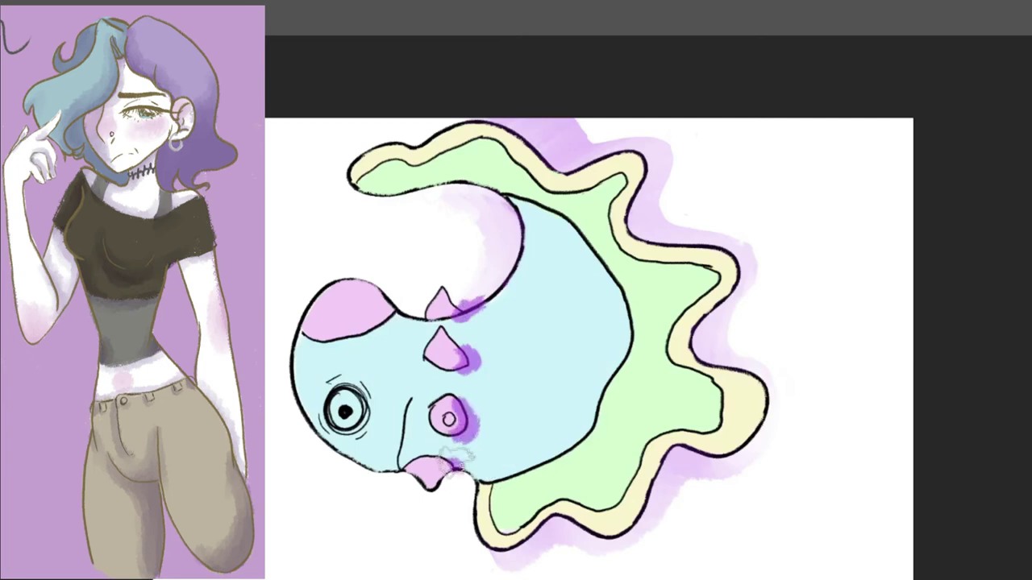
mouse_move(369, 292)
left_mouse_down()
mouse_move(412, 309)
mouse_move(475, 310)
left_mouse_up()
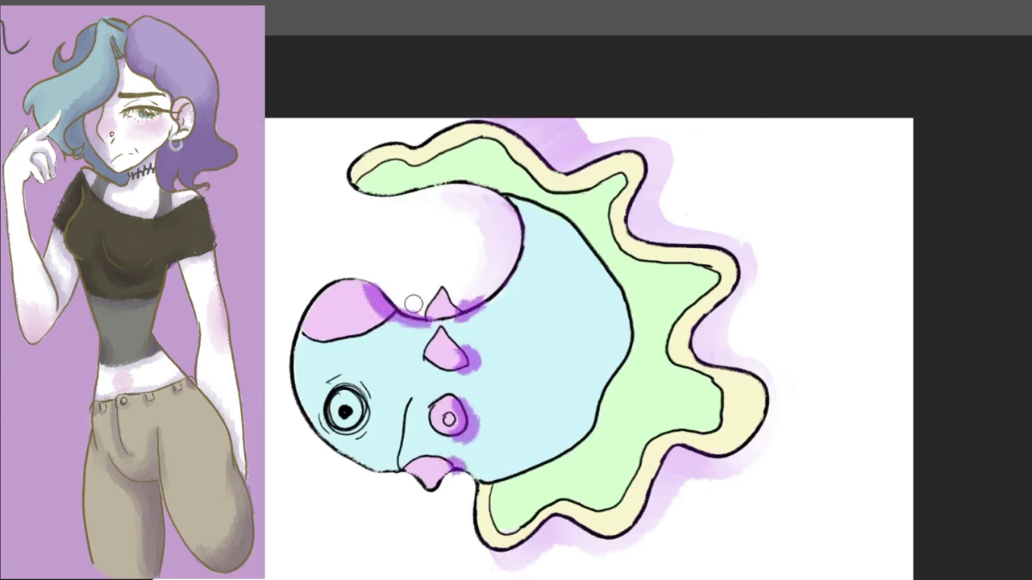
key("ctrl+z")
key("ctrl+z")
mouse_move(375, 285)
left_mouse_down()
mouse_move(409, 319)
mouse_move(452, 309)
mouse_move(471, 371)
mouse_move(458, 435)
mouse_move(444, 415)
mouse_move(495, 426)
mouse_move(472, 479)
mouse_move(438, 318)
mouse_move(416, 299)
left_mouse_up()
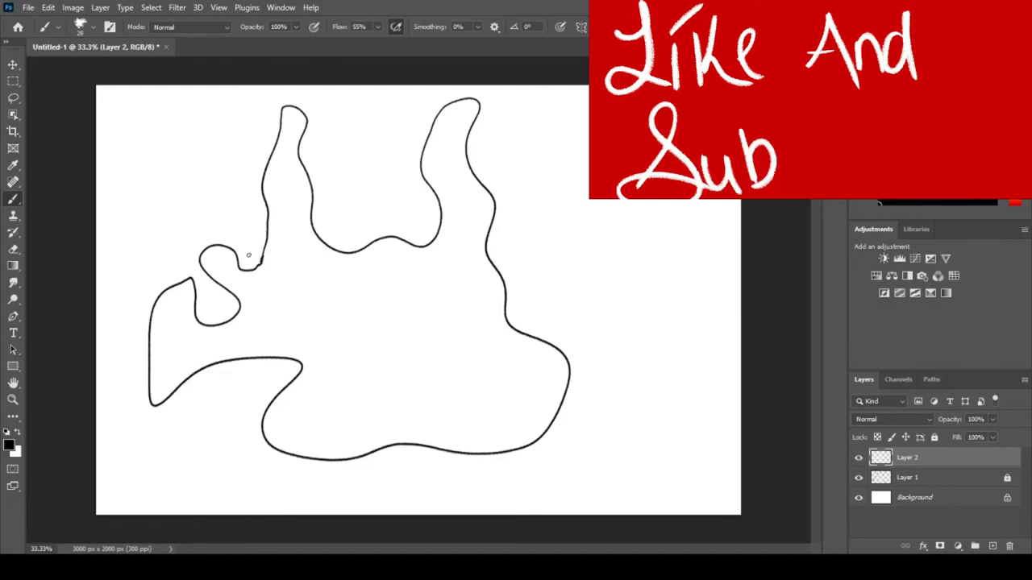
Step: Sketch two narrow slanted eyes and two short nostril strokes inside the new horned blob outline
mouse_move(387, 305)
left_mouse_down()
mouse_move(426, 290)
mouse_move(390, 308)
left_mouse_up()
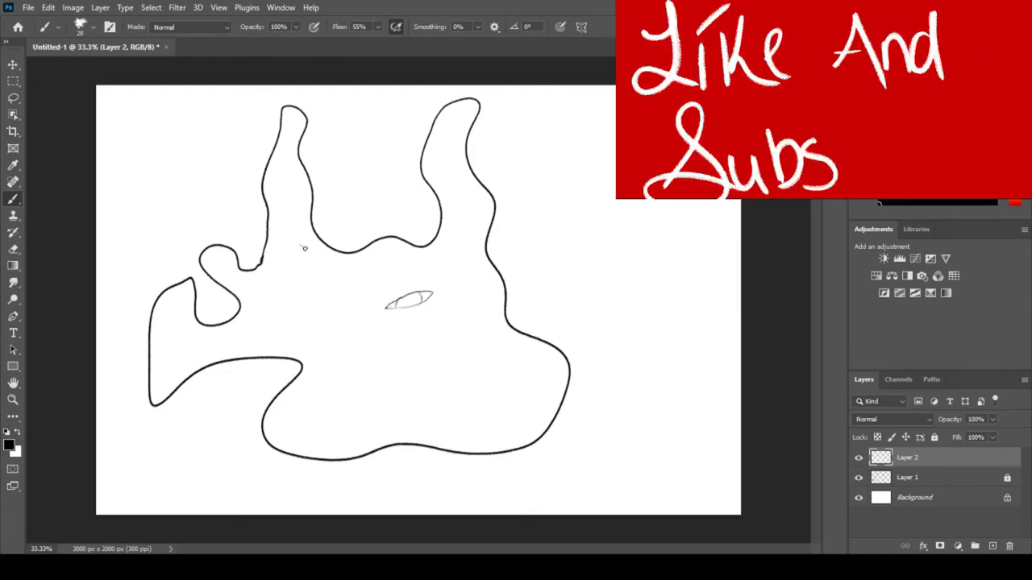
left_click_drag(299, 247, 308, 278)
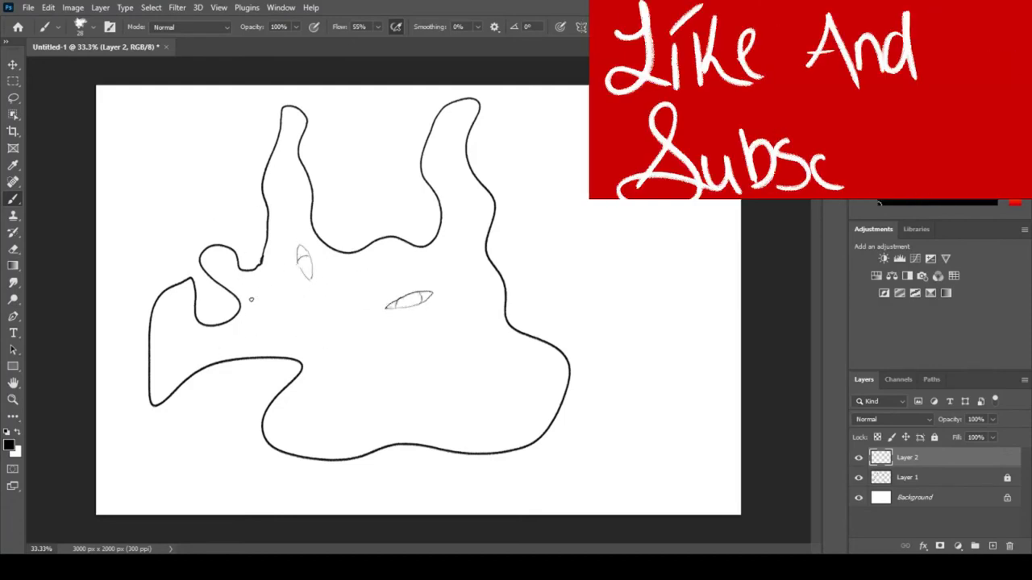
left_click_drag(229, 275, 283, 304)
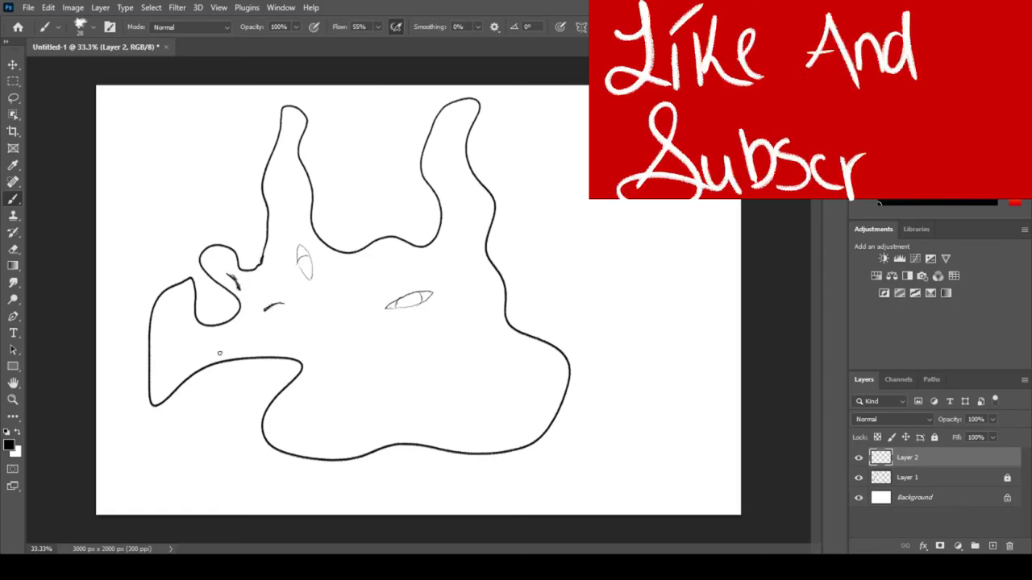
Step: Sketch thin flickering flame edges above and below the horned creature's snout
left_click_drag(175, 251, 153, 166)
left_click_drag(117, 144, 152, 187)
left_click_drag(150, 421, 150, 445)
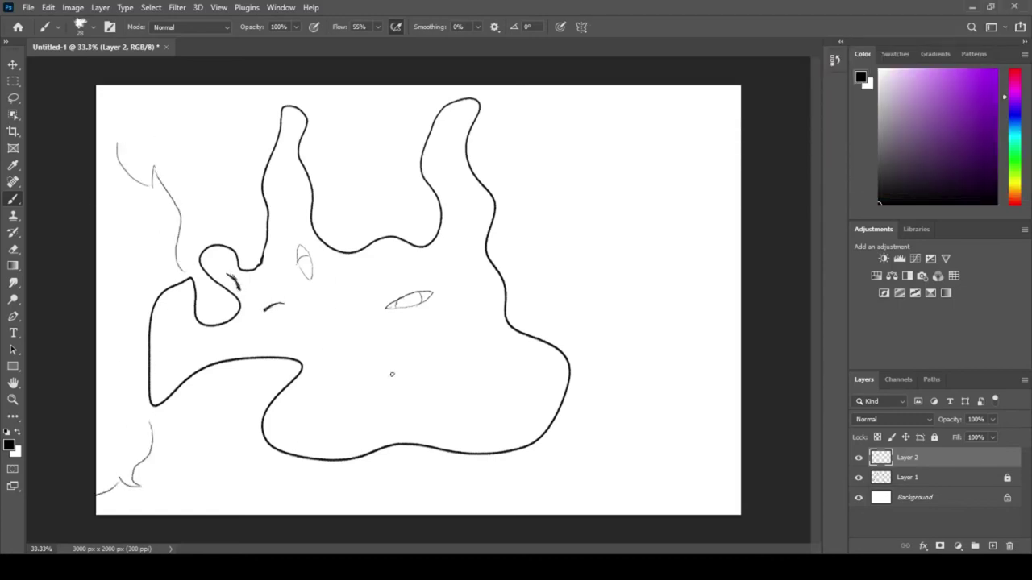
Step: Sketch two pointed ears with inner lines and give the face angry brows and a fanged mouth
left_click_drag(488, 257, 522, 305)
left_click_drag(382, 208, 310, 187)
left_click_drag(349, 128, 361, 252)
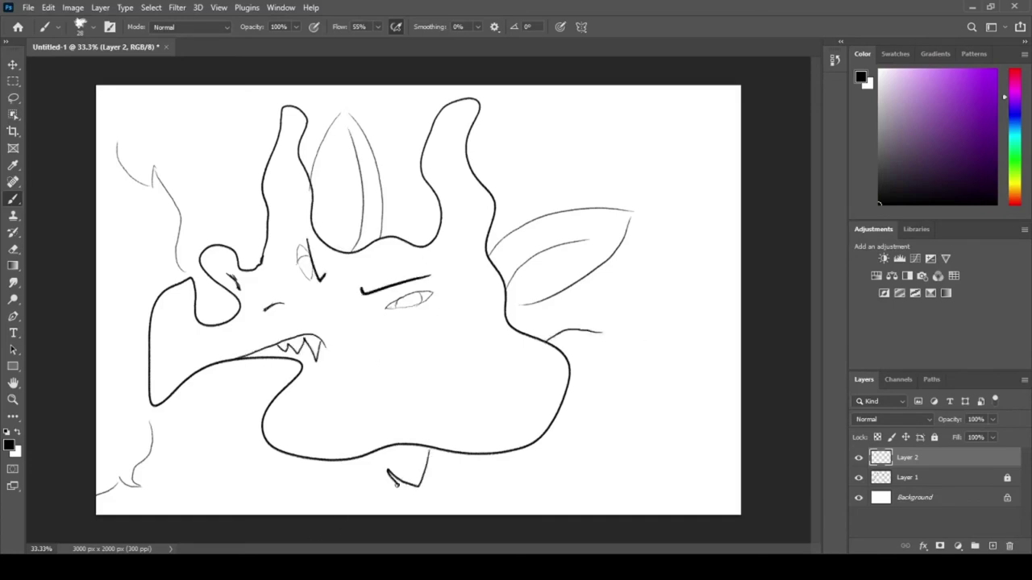
Step: Draw a raised tail with a zigzag spiked ridge and add clawed legs under the body
left_click_drag(645, 218, 657, 351)
mouse_move(507, 312)
left_mouse_down()
mouse_move(534, 331)
mouse_move(633, 282)
left_mouse_up()
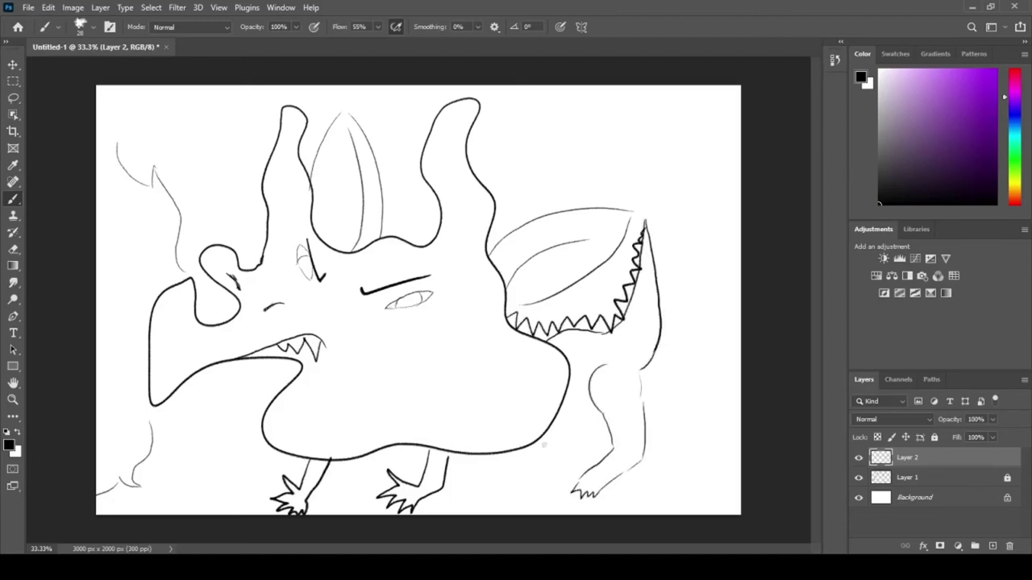
Step: Add a layer directly above the background and paint the horned creature's body, ears, tail and legs pinkish purple
left_click(907, 493)
left_click(992, 546)
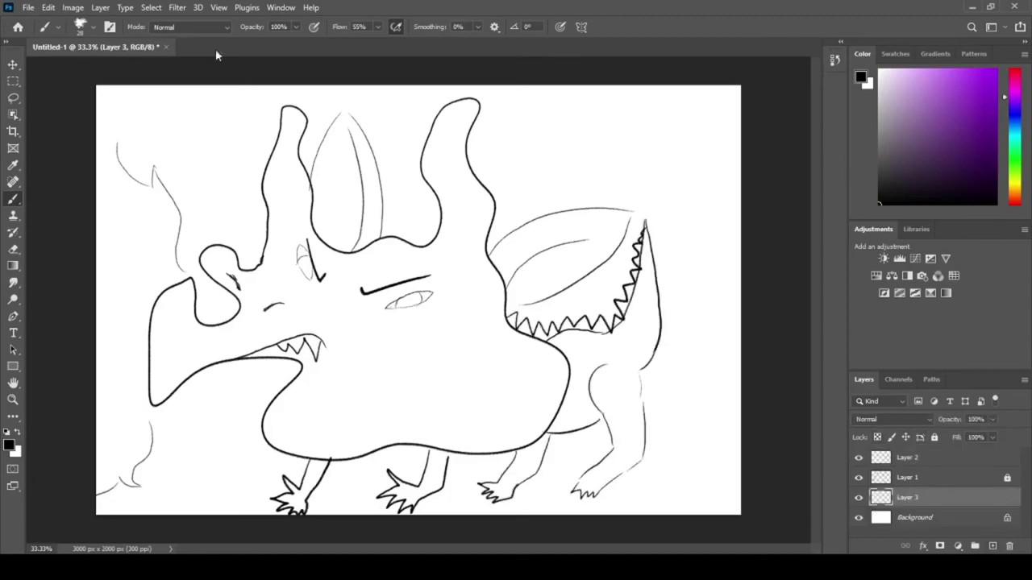
left_click(1014, 87)
left_click(921, 99)
mouse_move(395, 386)
left_mouse_down()
mouse_move(291, 307)
mouse_move(288, 152)
mouse_move(177, 339)
mouse_move(174, 314)
mouse_move(306, 419)
mouse_move(451, 179)
mouse_move(506, 271)
mouse_move(462, 335)
mouse_move(415, 288)
mouse_move(306, 278)
mouse_move(355, 185)
mouse_move(564, 234)
mouse_move(621, 291)
mouse_move(500, 487)
left_mouse_up()
left_click_drag(438, 462, 408, 498)
left_click_drag(316, 468, 294, 502)
Step: Paint the base of the flame in front of the snout light yellow
left_click(1015, 184)
left_click(927, 70)
mouse_move(114, 170)
left_mouse_down()
mouse_move(138, 281)
mouse_move(120, 468)
left_mouse_up()
Step: Add tan patches along the flame's outer side and reddish strokes beside the snout
left_click(1014, 191)
left_click(939, 88)
left_click_drag(104, 141, 103, 233)
left_click(103, 321)
left_click_drag(107, 411, 121, 472)
left_click(1014, 199)
left_click_drag(161, 265, 133, 371)
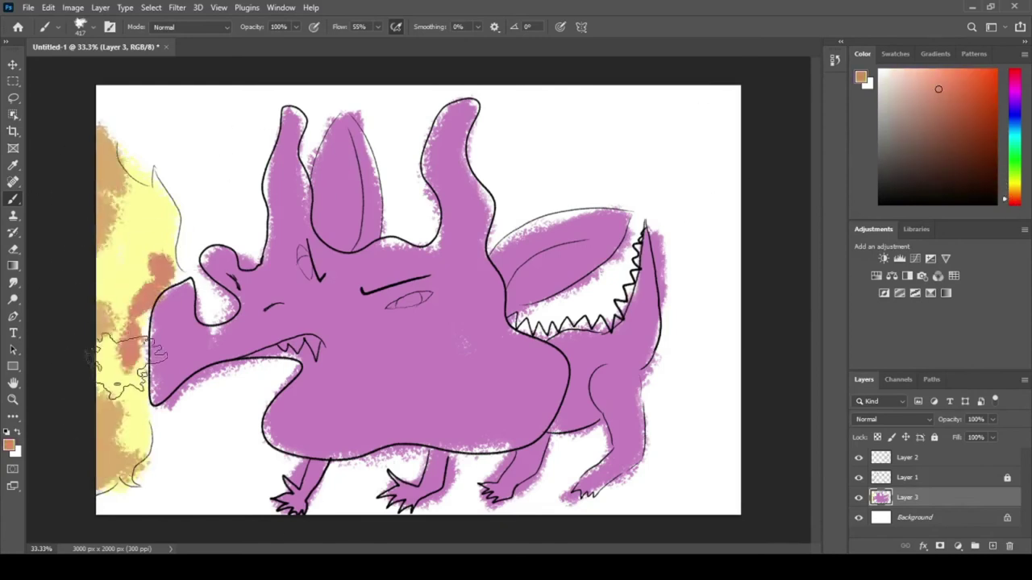
Step: Smudge the flame's yellow, tan and red patches together into a soft blend
left_click(13, 283)
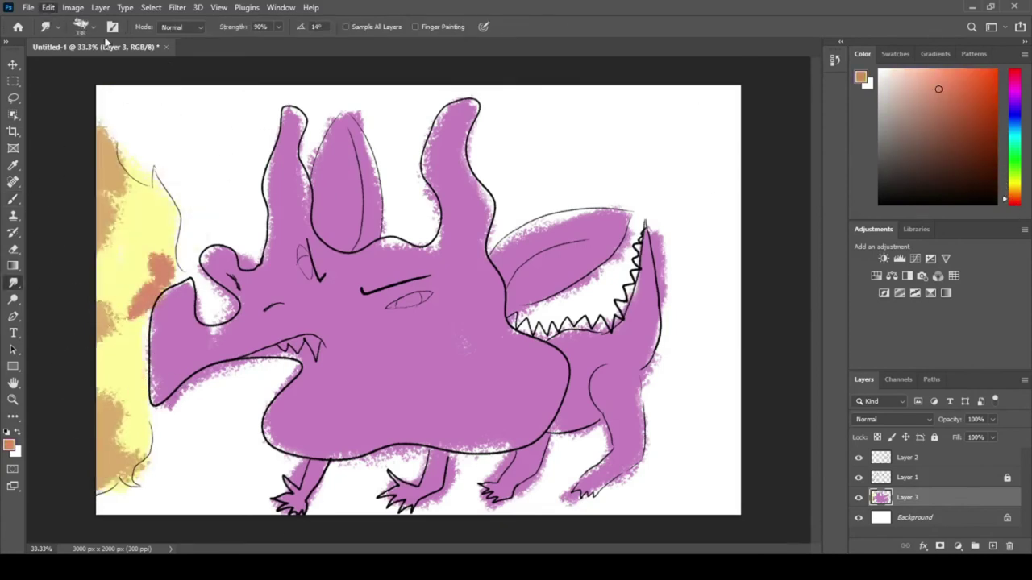
mouse_move(113, 109)
left_mouse_down()
mouse_move(113, 395)
mouse_move(133, 496)
left_mouse_up()
mouse_move(166, 250)
left_mouse_down()
mouse_move(129, 403)
mouse_move(109, 411)
left_mouse_up()
left_click_drag(121, 258, 166, 249)
left_click_drag(160, 250, 179, 276)
left_click_drag(117, 355, 133, 258)
Step: Smudge soft lighter highlights into the snout, horns, ears and lower edges of the horned creature's head
left_click_drag(203, 330, 237, 337)
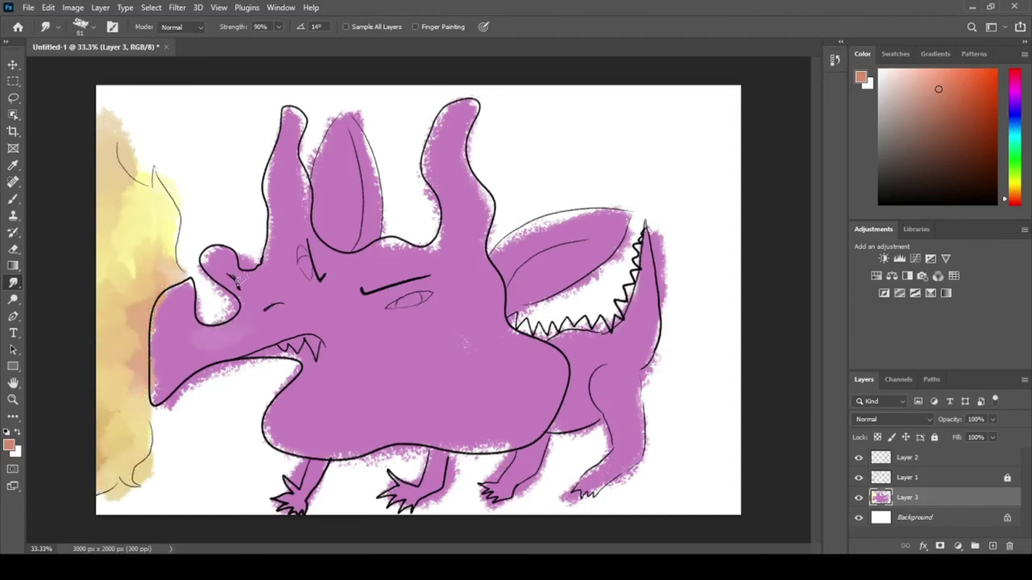
left_click_drag(206, 256, 230, 262)
left_click_drag(283, 117, 276, 238)
left_click_drag(362, 136, 378, 202)
left_click_drag(379, 248, 419, 255)
mouse_move(452, 111)
left_mouse_down()
mouse_move(435, 242)
mouse_move(486, 246)
left_mouse_up()
left_click_drag(498, 252, 633, 219)
left_click_drag(509, 329, 548, 347)
left_click_drag(461, 428, 518, 435)
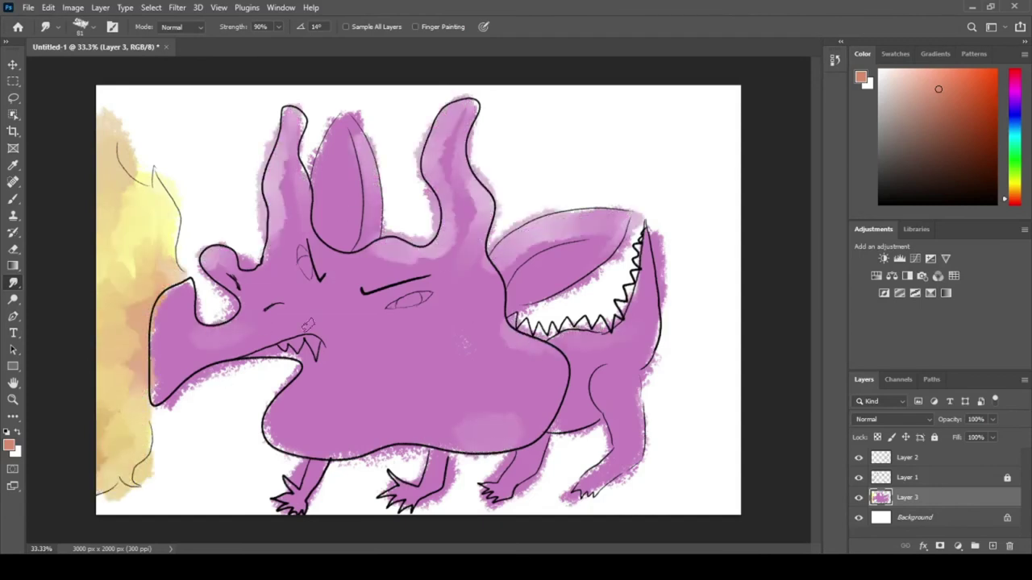
left_click_drag(292, 375, 279, 436)
Step: Dab yellow-green paint over both eyes and smudge it into a glow around them
left_click_drag(1015, 199, 1015, 177)
left_click(13, 199)
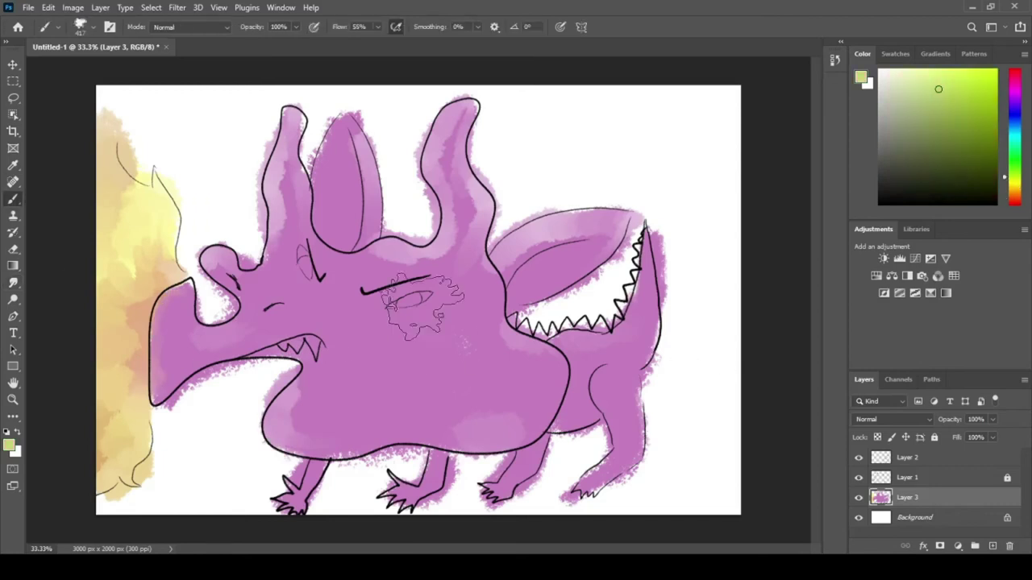
left_click_drag(409, 289, 412, 299)
mouse_move(314, 260)
left_mouse_down()
mouse_move(298, 281)
mouse_move(317, 250)
left_mouse_up()
left_click(13, 283)
left_click_drag(410, 294, 411, 309)
left_click_drag(410, 289, 410, 261)
Step: Repaint both eyes with yellow-green dabs over the smudged glow
left_click(13, 200)
left_click(310, 262)
left_click(409, 300)
key("r")
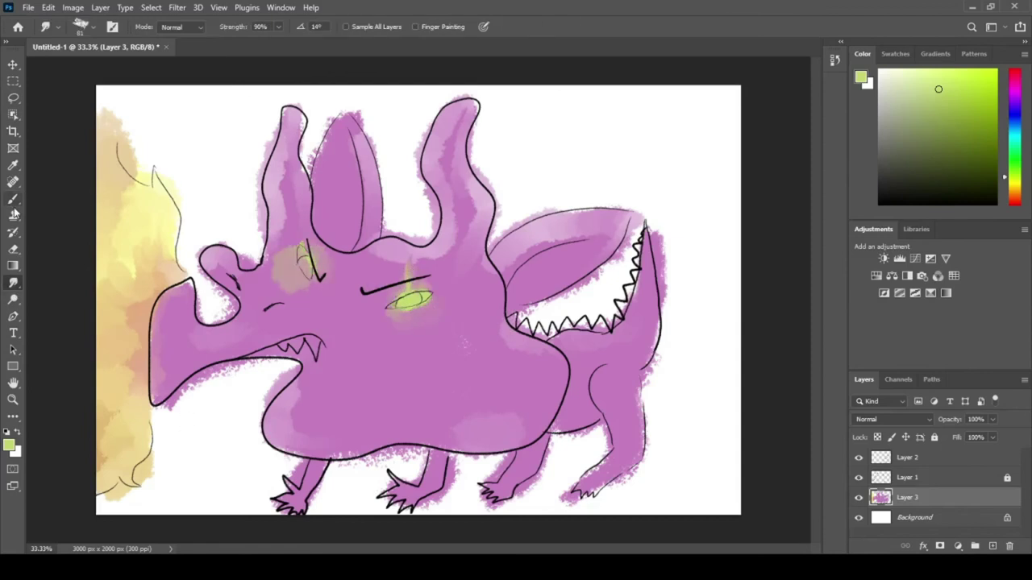
Step: Sample white from the canvas and paint the creature's teeth, tail spikes and claws with it
key("b")
left_click(234, 232, "alt")
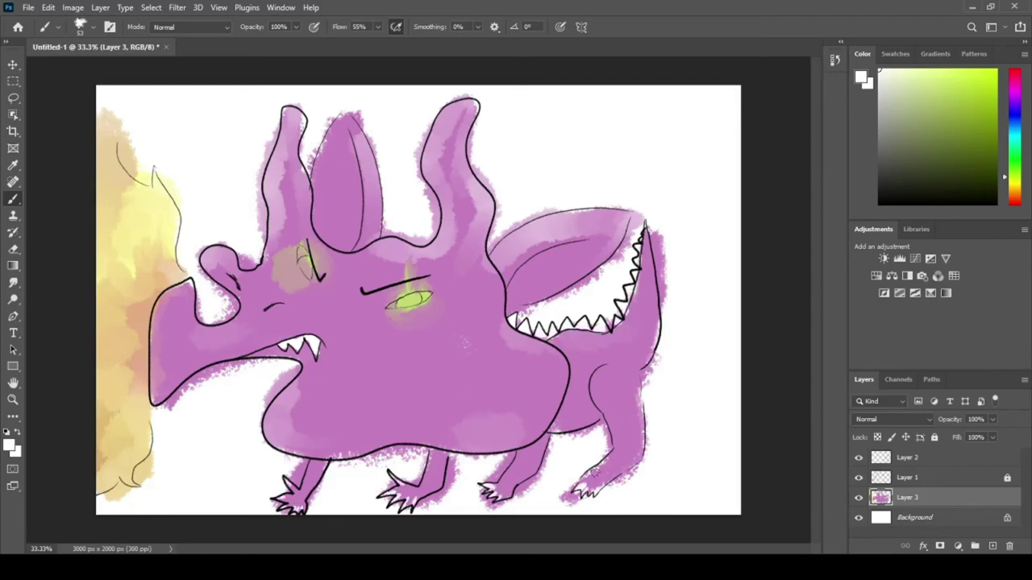
Step: Paint bright magenta patches on the creature's cheek, beside the small snout horn, and on the ear and wing tips, and smudge them in
left_click(1017, 91)
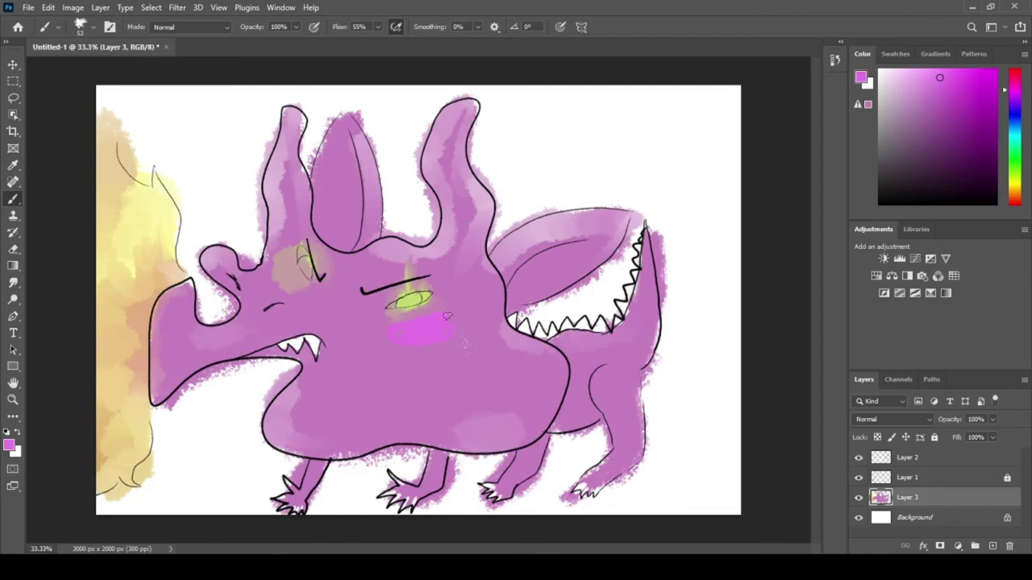
left_click(12, 283)
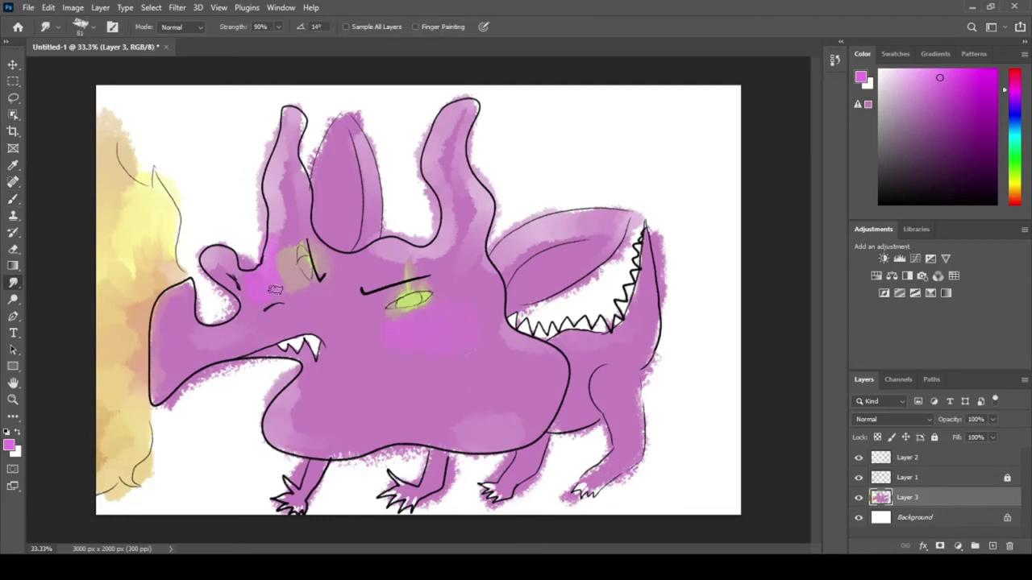
key("b")
left_click_drag(620, 226, 579, 217)
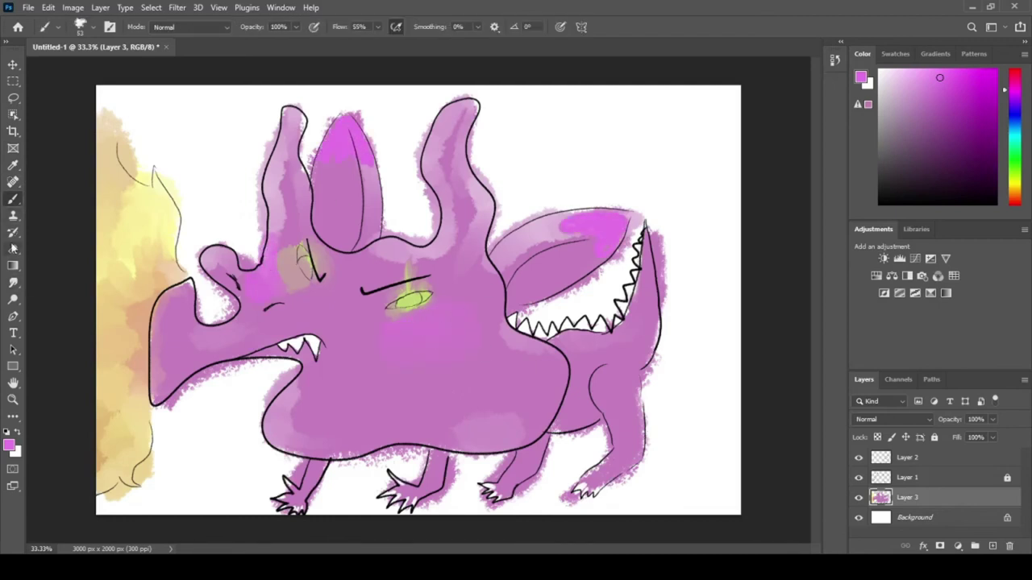
left_click(12, 283)
left_click_drag(330, 153, 367, 171)
left_click_drag(584, 226, 572, 258)
Step: Paint lighter pink highlights over the magenta patches on the cheek, nose bridge, ear tip and wing tip
left_click(907, 70)
left_click(13, 200)
left_click_drag(411, 335, 462, 353)
left_click_drag(270, 245, 256, 290)
mouse_move(346, 126)
left_mouse_down()
mouse_move(334, 145)
mouse_move(360, 152)
left_mouse_up()
left_click_drag(623, 220, 597, 245)
Step: Smudge the light pink highlights on the nose bridge, cheek, wing tip and ear into the surrounding purple
left_click(12, 283)
left_click_drag(266, 262, 252, 292)
left_click_drag(455, 330, 375, 359)
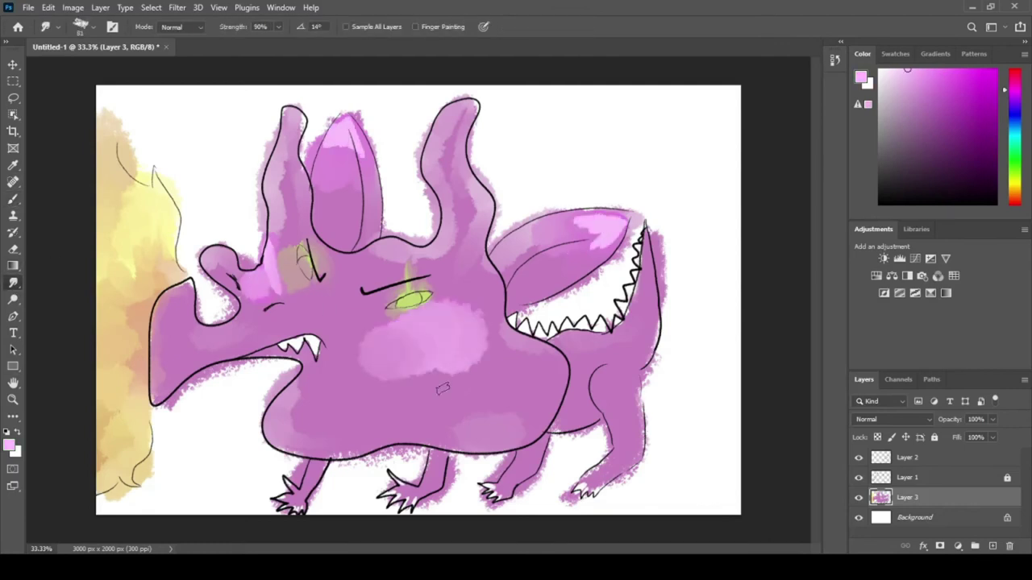
left_click_drag(622, 235, 568, 219)
left_click_drag(364, 160, 331, 119)
left_click_drag(279, 240, 277, 279)
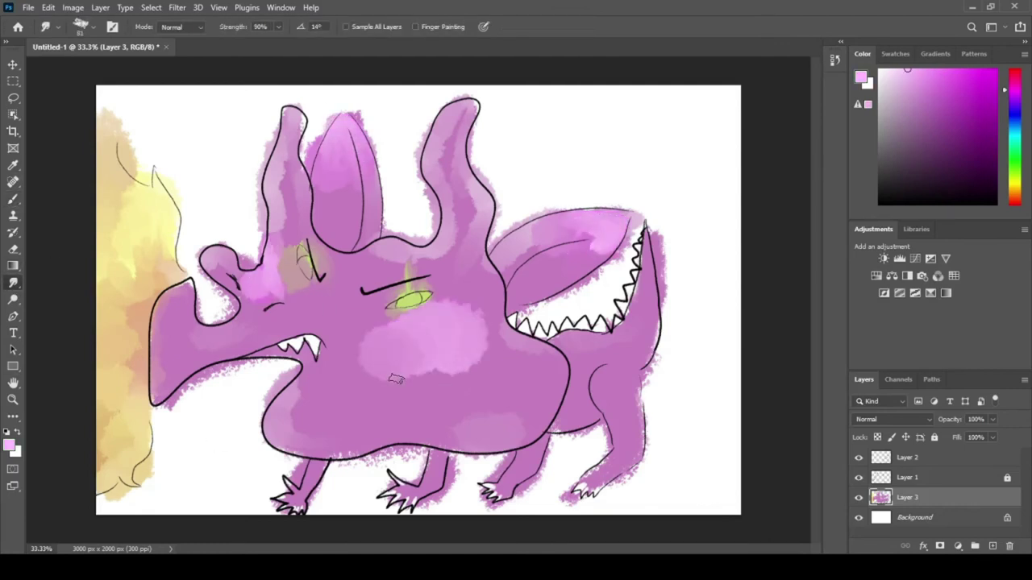
Step: Sample the body purple, darken it, and paint shadows along the head's rear lower edge, tail base, hind leg and lower legs
left_click(13, 165)
left_click(338, 395)
left_click(921, 119)
left_click(13, 199)
mouse_move(529, 337)
left_mouse_down()
mouse_move(349, 451)
mouse_move(528, 415)
mouse_move(556, 347)
mouse_move(565, 419)
mouse_move(594, 412)
mouse_move(576, 424)
left_mouse_up()
left_click_drag(593, 374, 604, 366)
left_click_drag(652, 355, 642, 394)
left_click_drag(433, 455, 452, 454)
left_click_drag(544, 436, 513, 480)
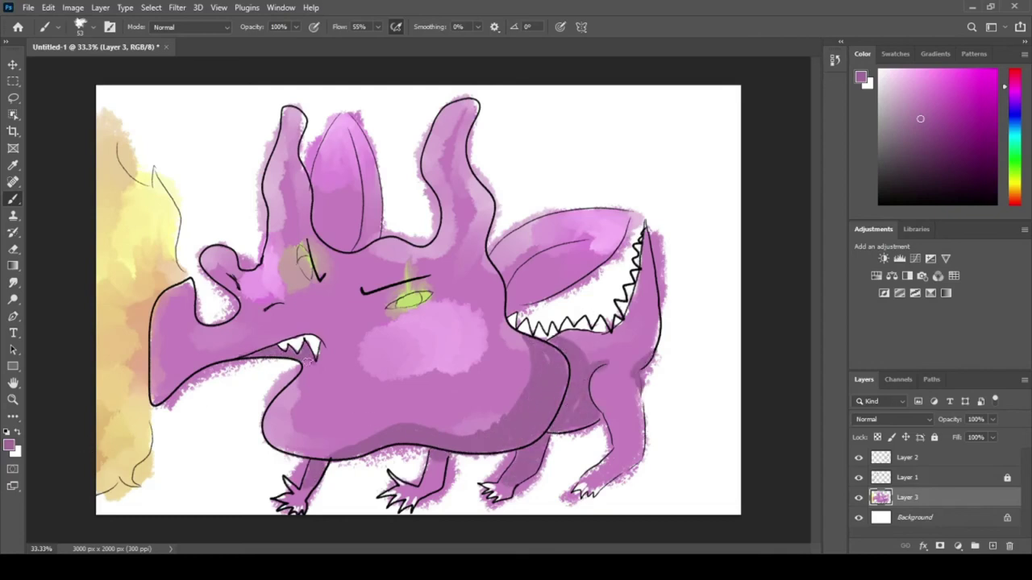
Step: Paint darker purple inside the ear and the inner wing, and smudge the shadows smooth
left_click_drag(347, 165, 323, 226)
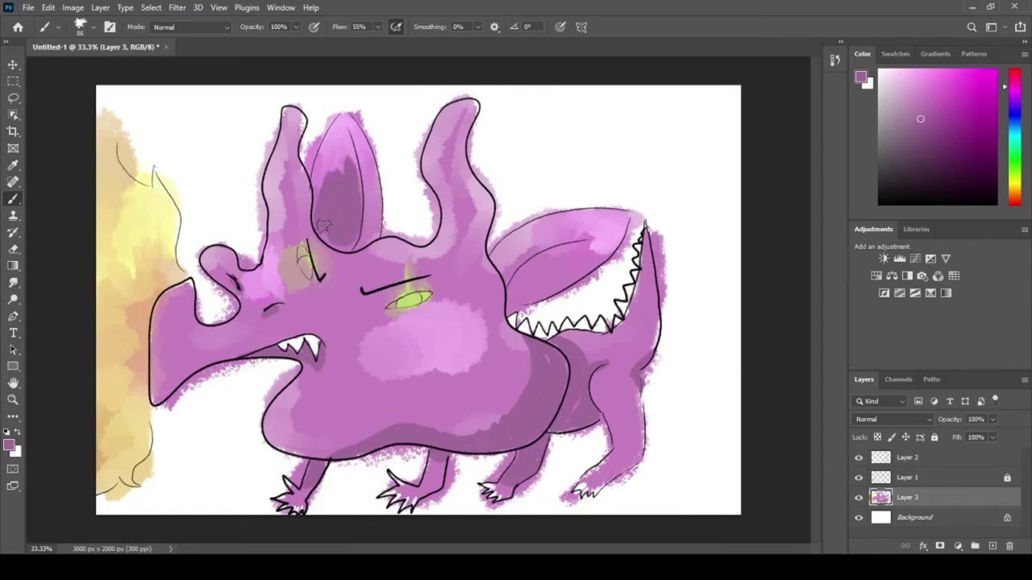
mouse_move(528, 315)
left_mouse_down()
mouse_move(516, 266)
mouse_move(577, 271)
left_mouse_up()
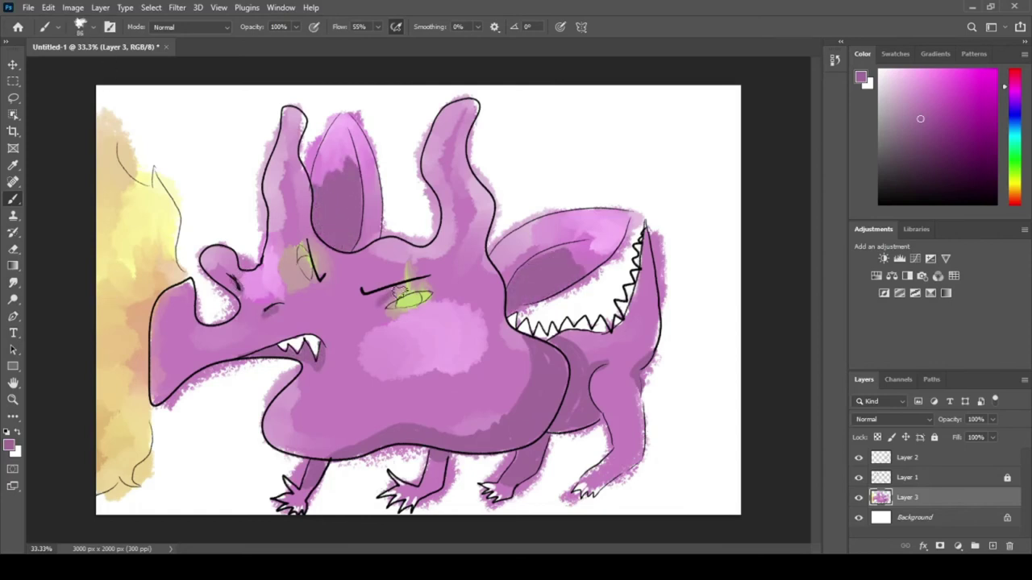
left_click(13, 282)
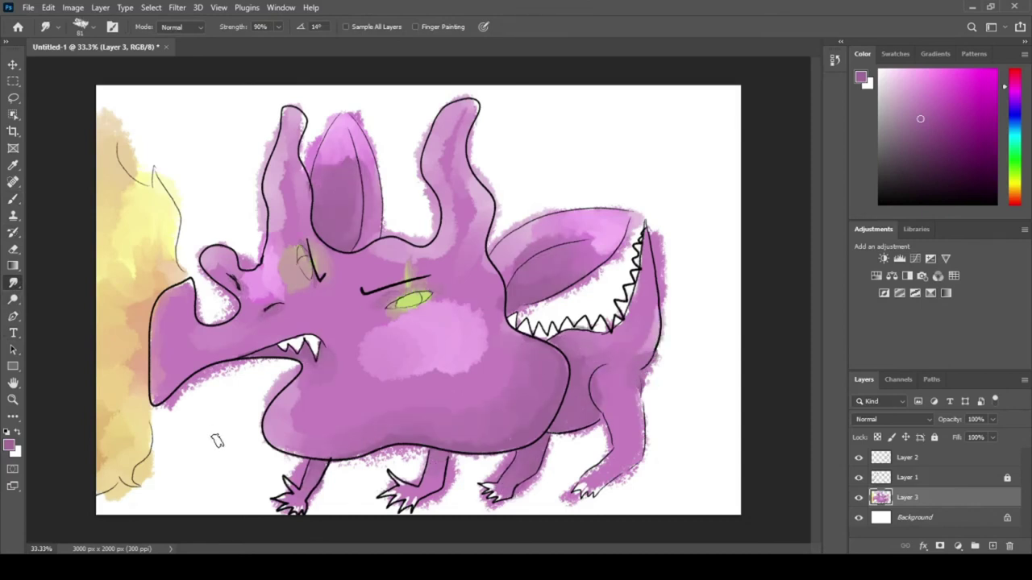
Step: Paint pale pink highlights along the snout front, mouth edge, snout horn, both large horns, brows and jaw
left_click(13, 199)
mouse_move(186, 288)
left_mouse_down()
mouse_move(157, 324)
mouse_move(169, 390)
left_mouse_up()
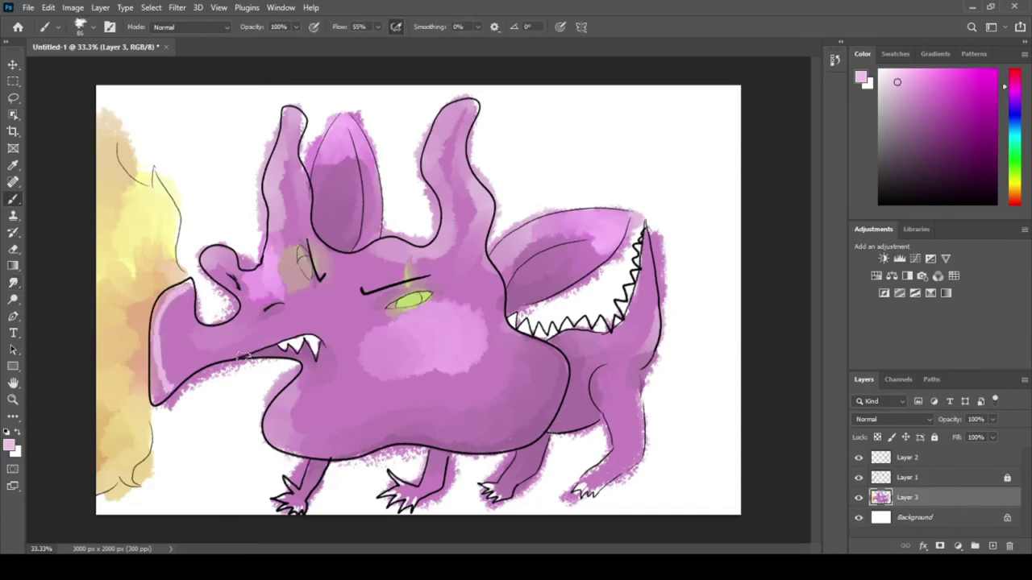
left_click_drag(232, 356, 278, 341)
left_click_drag(208, 264, 221, 251)
left_click_drag(272, 232, 288, 115)
left_click_drag(434, 113, 444, 242)
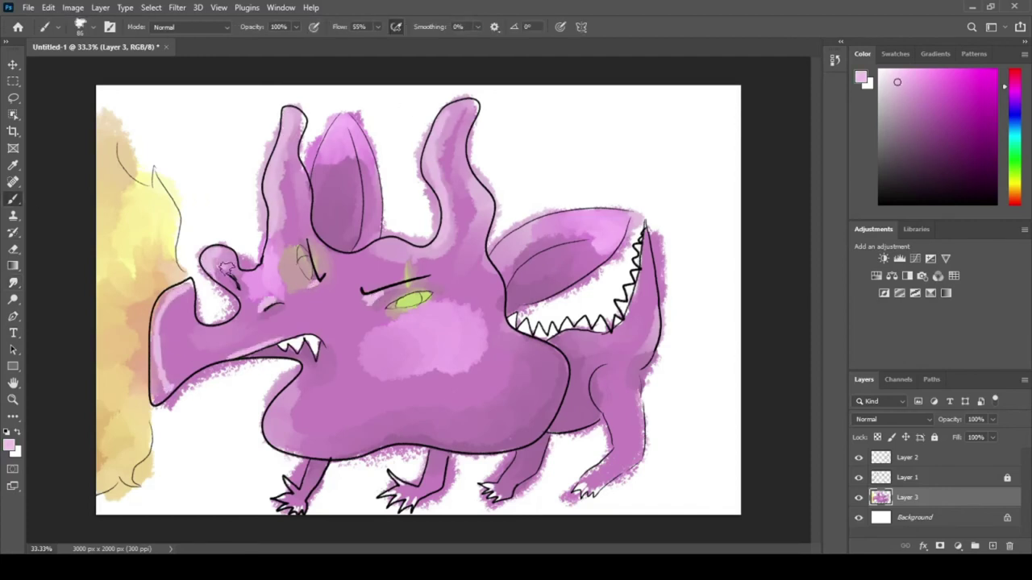
left_click_drag(270, 392, 303, 455)
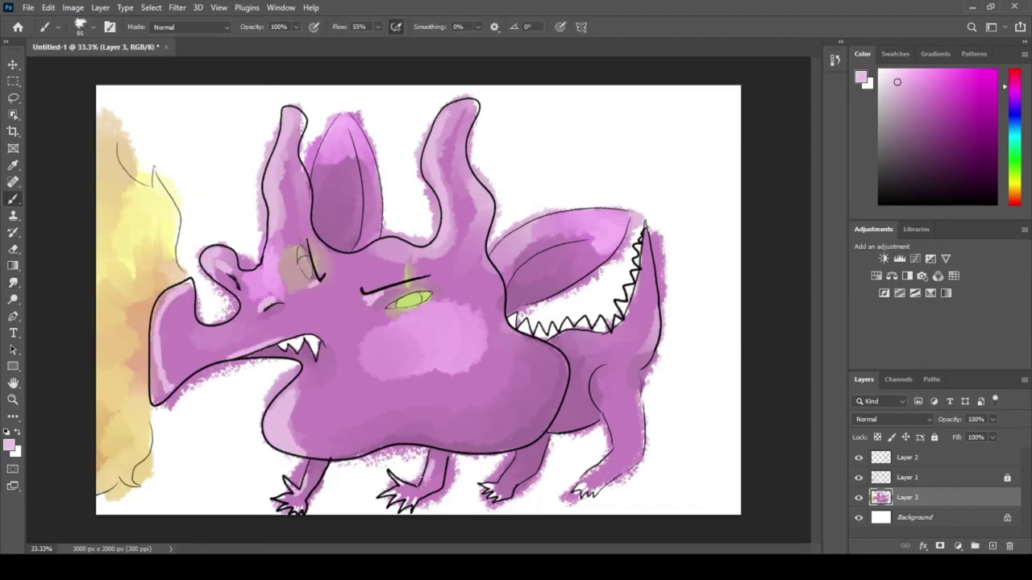
Step: Smudge the pale pink highlights on the snout, jaw, nostril and horns into the purple
left_click(13, 284)
left_click_drag(187, 288, 166, 384)
left_click_drag(283, 382, 305, 450)
left_click_drag(277, 301, 258, 310)
left_click_drag(211, 266, 229, 254)
left_click_drag(278, 230, 296, 121)
left_click_drag(441, 143, 448, 248)
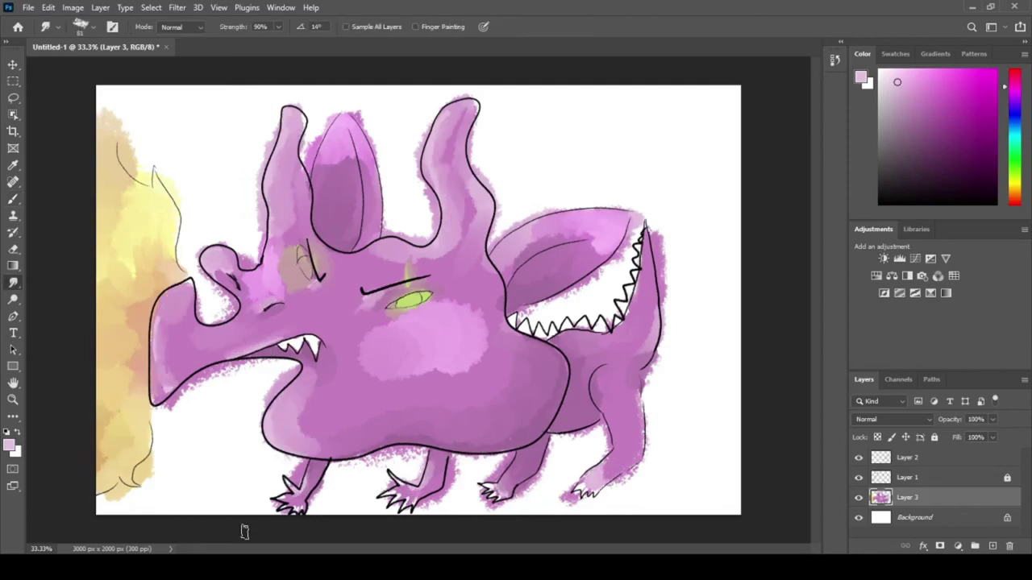
Step: Paint an orange glow on the flame-facing edges of the snout, horns, mouth and jaw, and smudge it in
left_click(1015, 191)
left_click(938, 83)
left_click(948, 95)
left_click(13, 199)
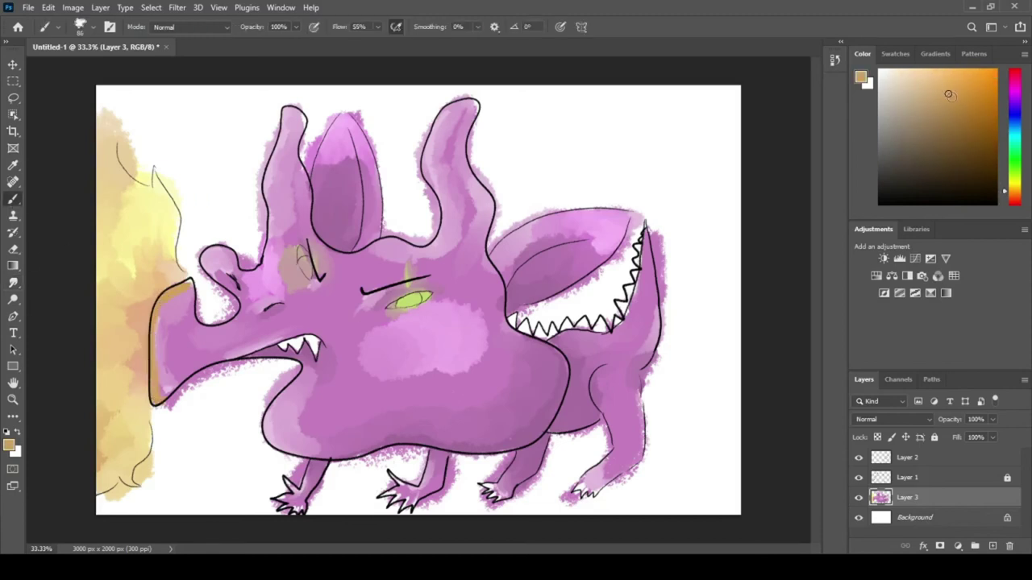
left_click(959, 75)
mouse_move(191, 283)
left_mouse_down()
mouse_move(154, 345)
mouse_move(156, 400)
mouse_move(159, 391)
left_mouse_up()
left_click(13, 284)
left_click(13, 199)
left_click_drag(206, 255, 205, 262)
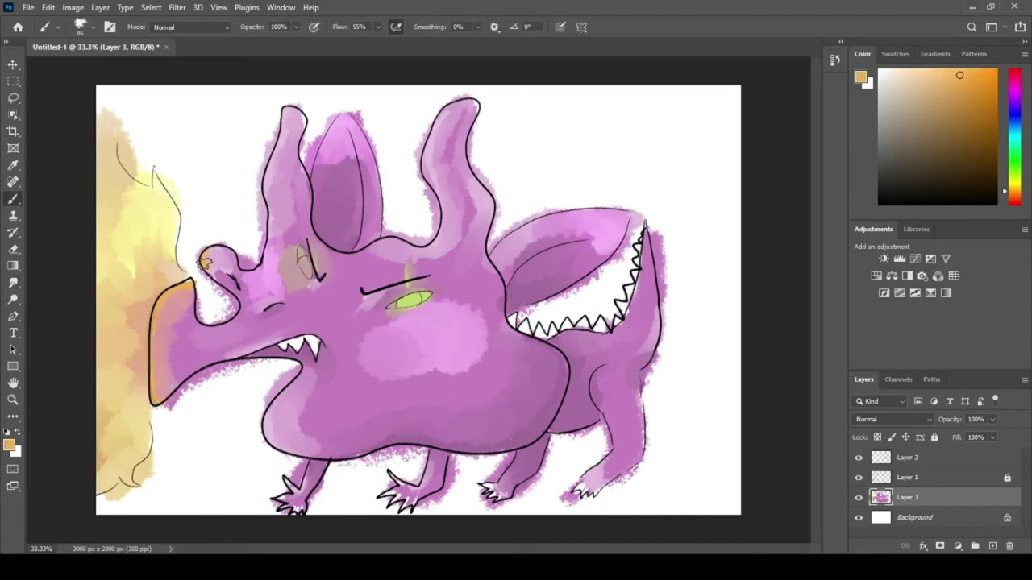
key("r")
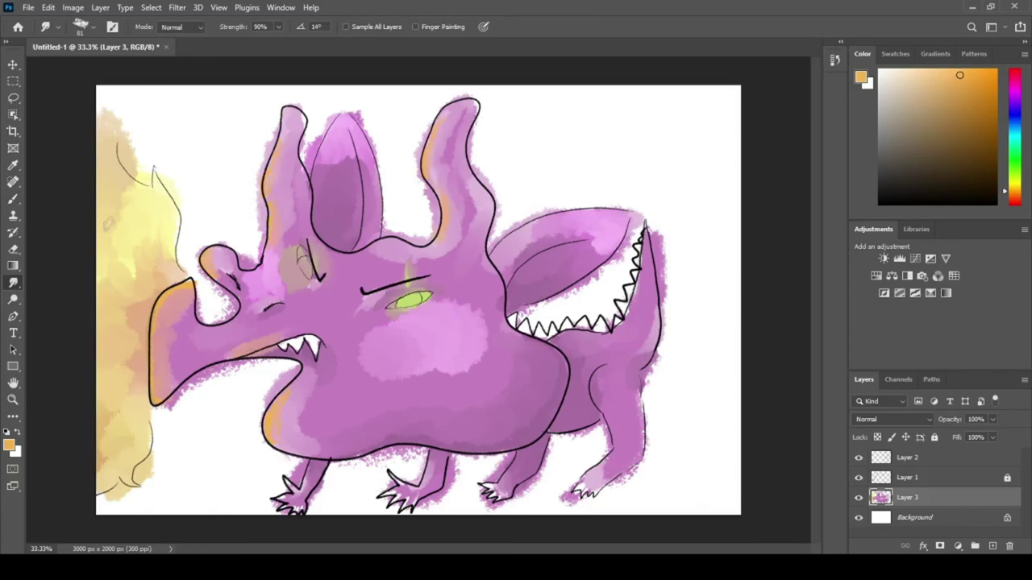
Step: Erase the purple paint spilling outside the creature's outline around the head, horns, ear, wing, tail and legs
key("e")
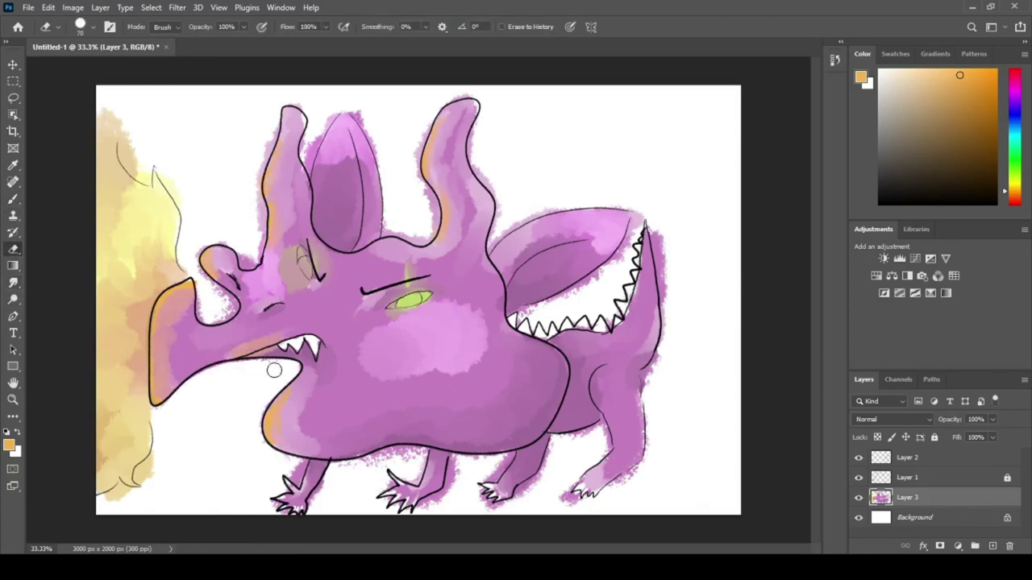
left_click_drag(206, 315, 261, 159)
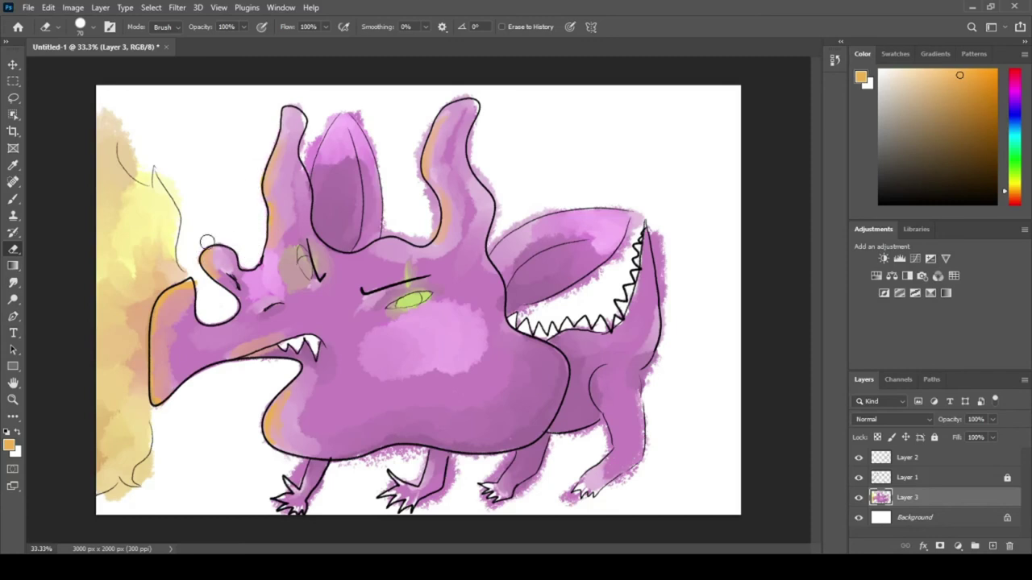
left_click_drag(308, 108, 386, 180)
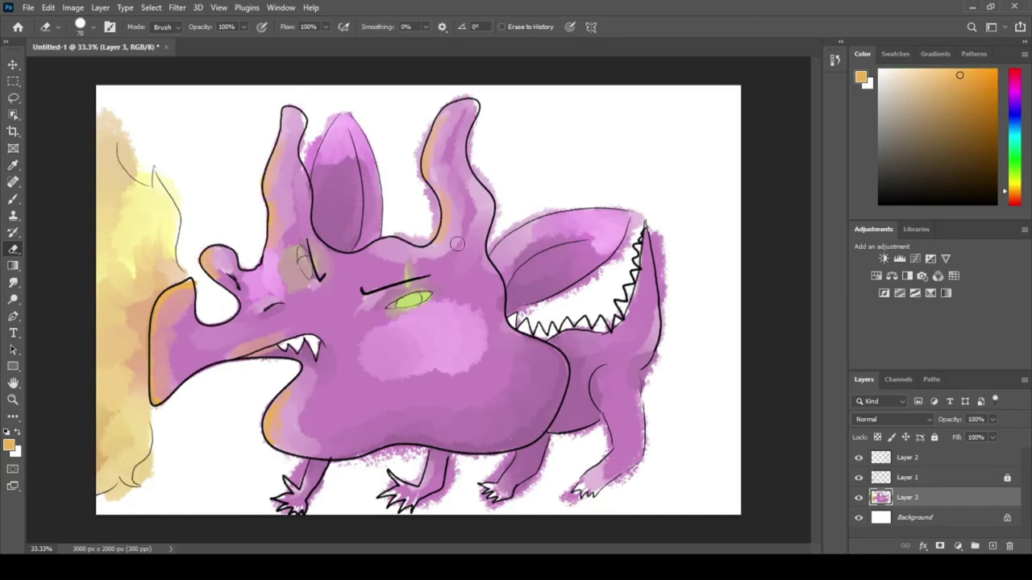
mouse_move(456, 243)
left_mouse_down()
mouse_move(403, 226)
mouse_move(445, 97)
mouse_move(495, 230)
mouse_move(636, 225)
mouse_move(528, 312)
left_mouse_up()
mouse_move(654, 230)
left_mouse_down()
mouse_move(589, 430)
mouse_move(525, 490)
mouse_move(495, 470)
mouse_move(673, 368)
mouse_move(427, 472)
mouse_move(387, 460)
mouse_move(296, 477)
left_mouse_up()
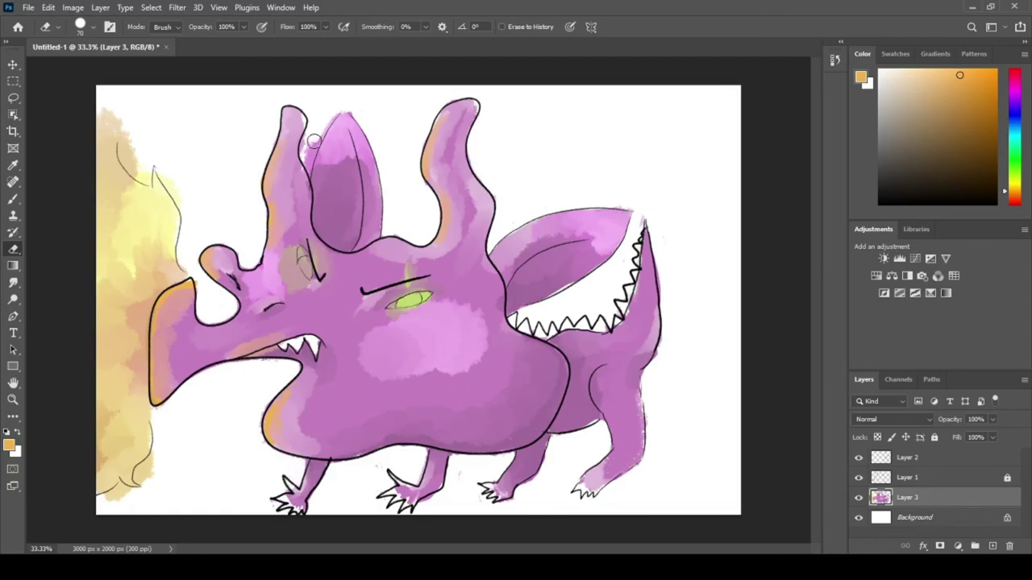
Step: Sample the yellow-green from the eye, repaint both eyes with it and smudge the edges into a glow
key("b")
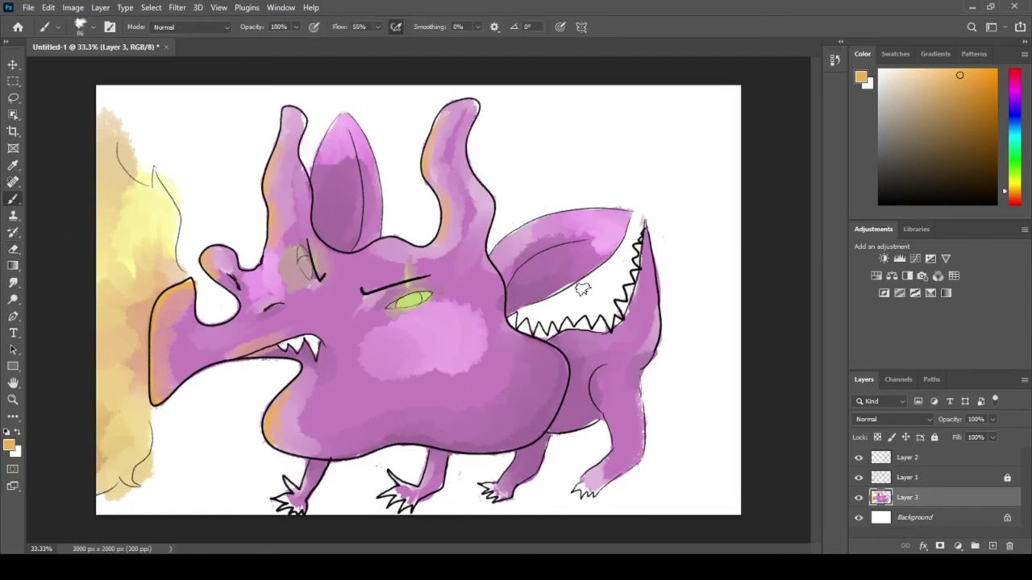
left_click(409, 301, "alt")
left_click_drag(302, 248, 310, 279)
left_click_drag(395, 304, 429, 299)
mouse_move(300, 248)
left_mouse_down()
mouse_move(303, 282)
mouse_move(316, 245)
left_mouse_up()
left_click(13, 283)
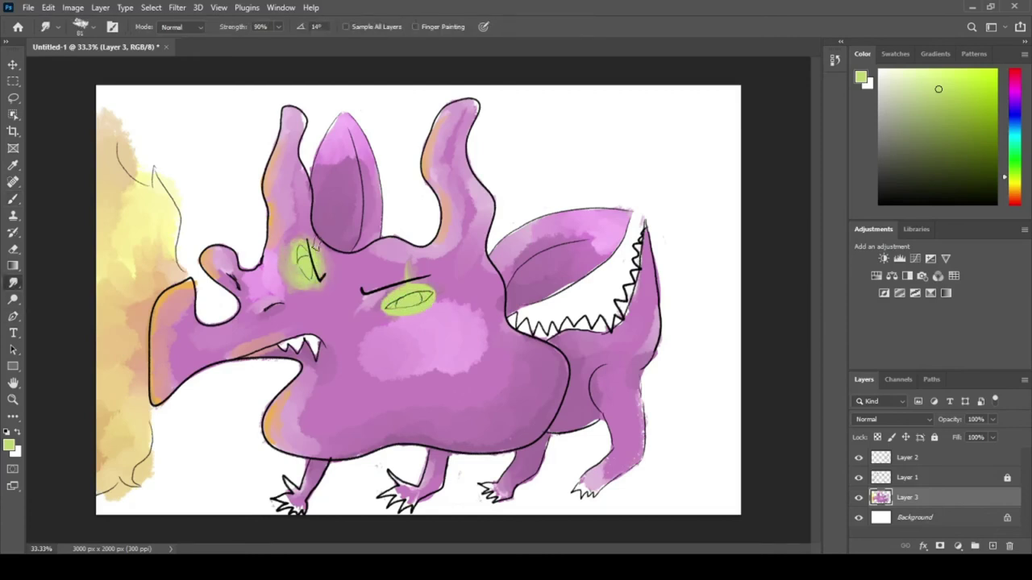
left_click_drag(412, 302, 388, 293)
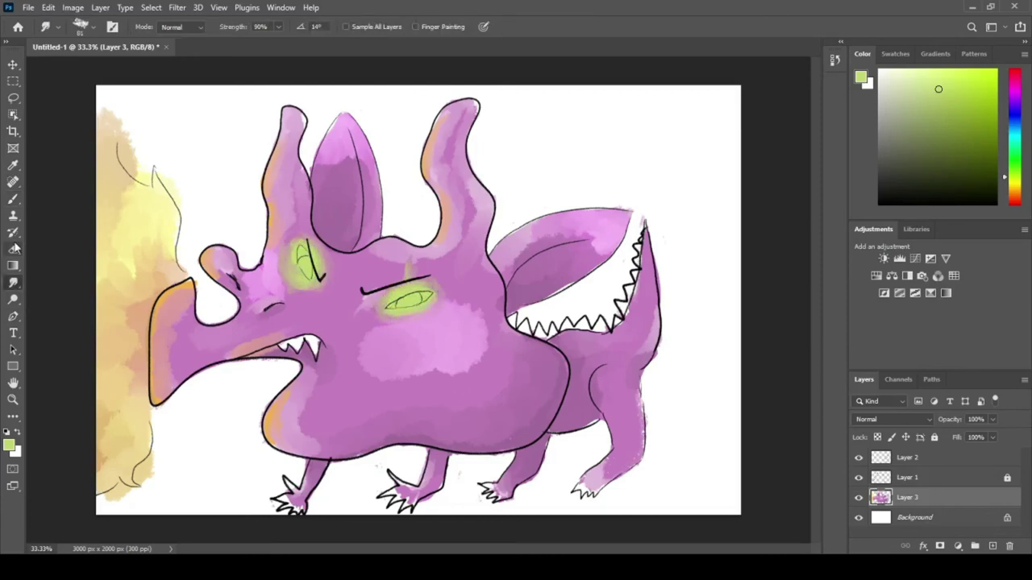
Step: Sample the ear's dark purple, paint shadows around the nose bridge and nostril, and smudge them in
left_click(13, 166)
left_click(339, 202)
left_click(12, 199)
left_click_drag(278, 292, 242, 315)
key("r")
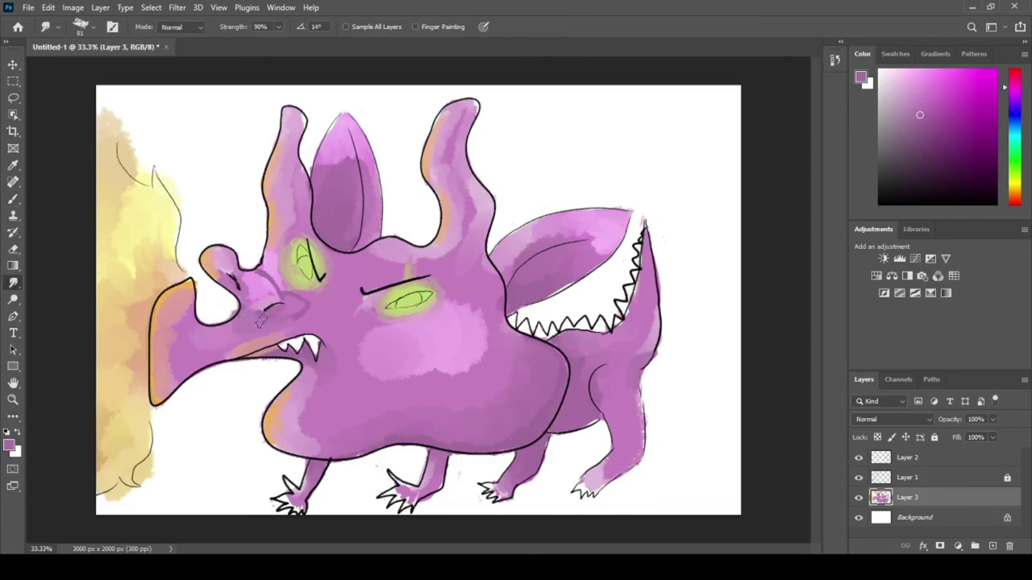
Step: Paint near-white pink highlights in both eyes and the flame, and erase the paint spilling past the flame's outline
left_click(885, 71)
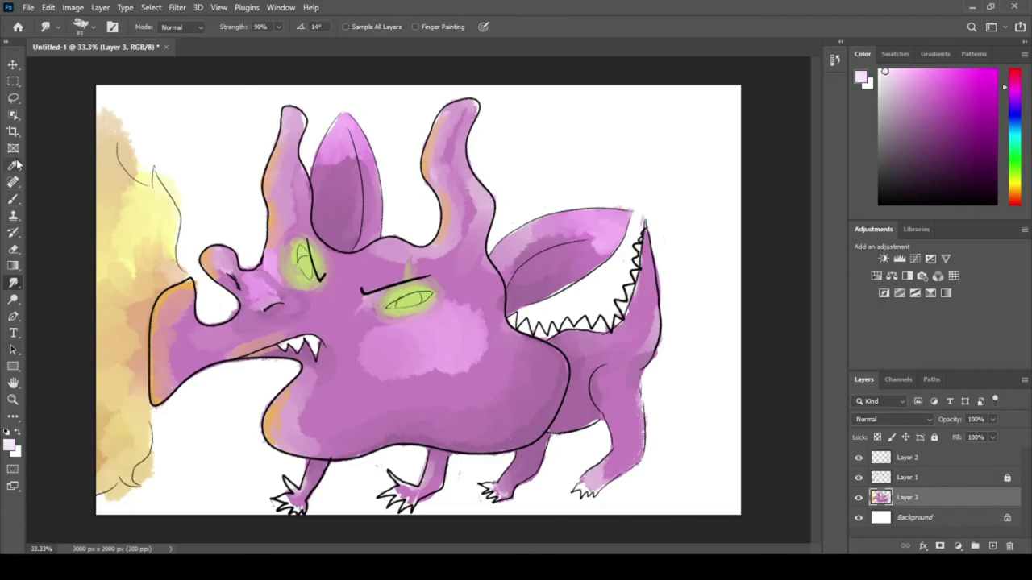
left_click(12, 199)
key("r")
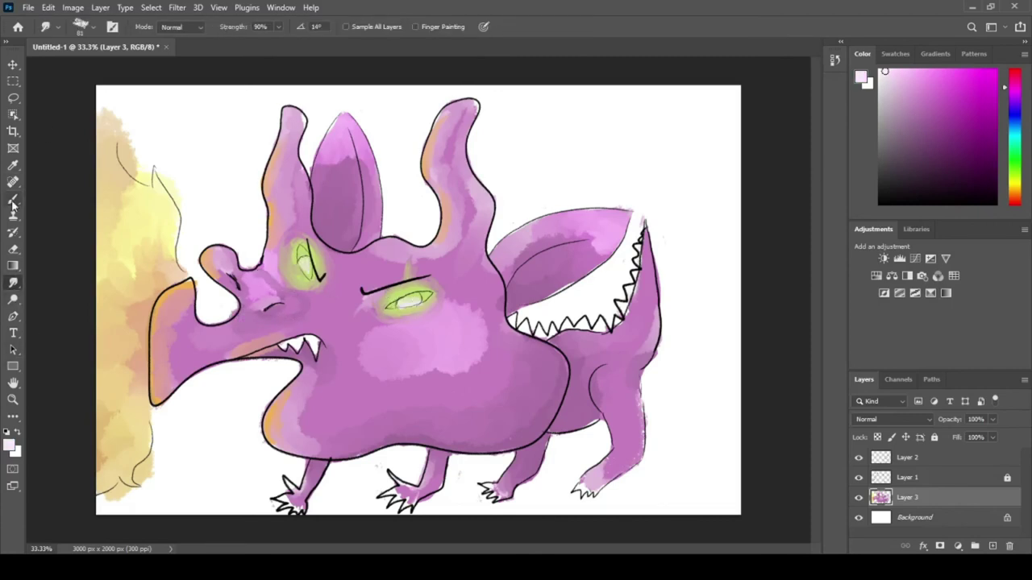
left_click(13, 201)
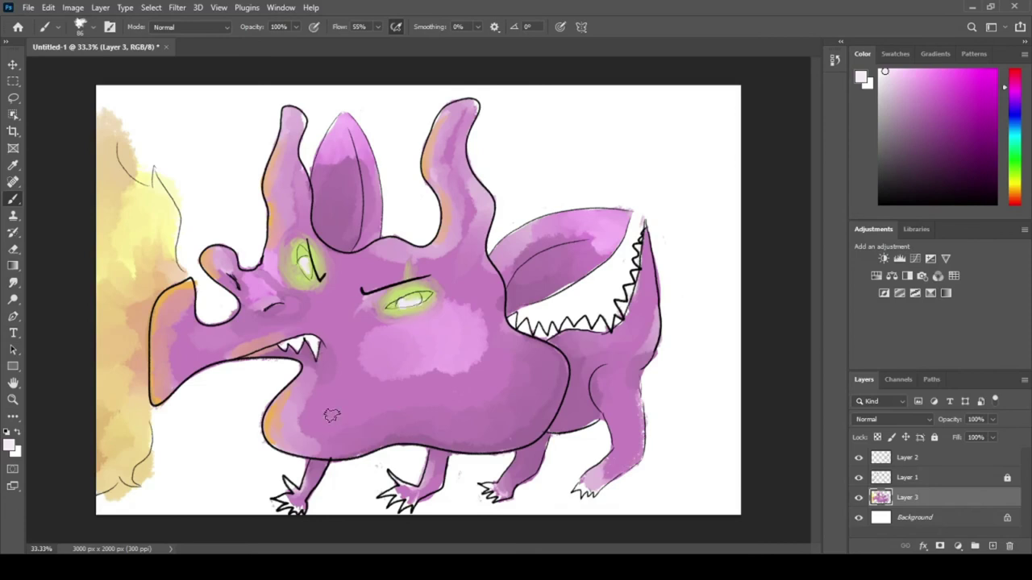
left_click(13, 249)
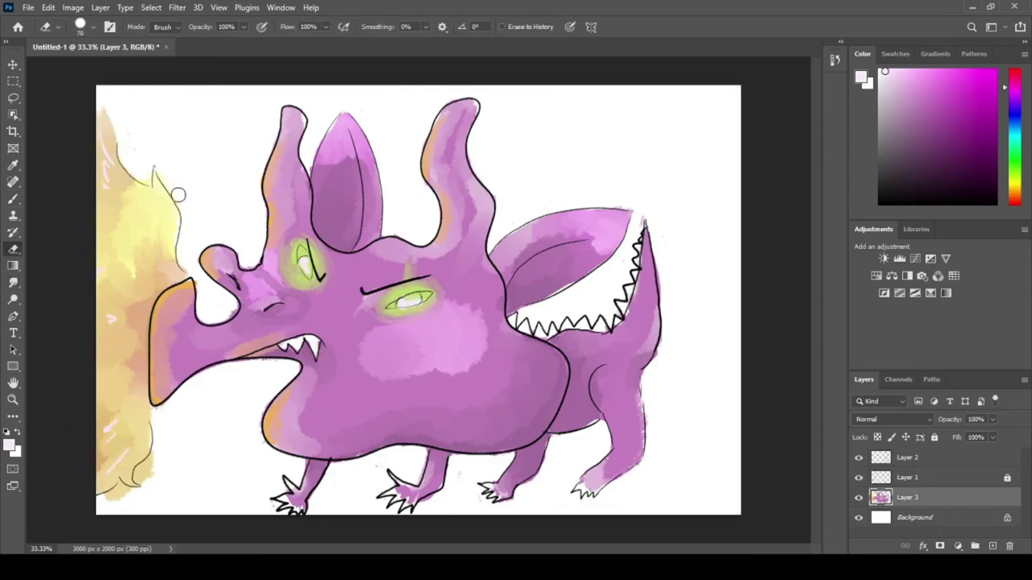
Step: Paint a sloping greyish-brown ground beneath the creature's feet on the Background layer
left_click(915, 517)
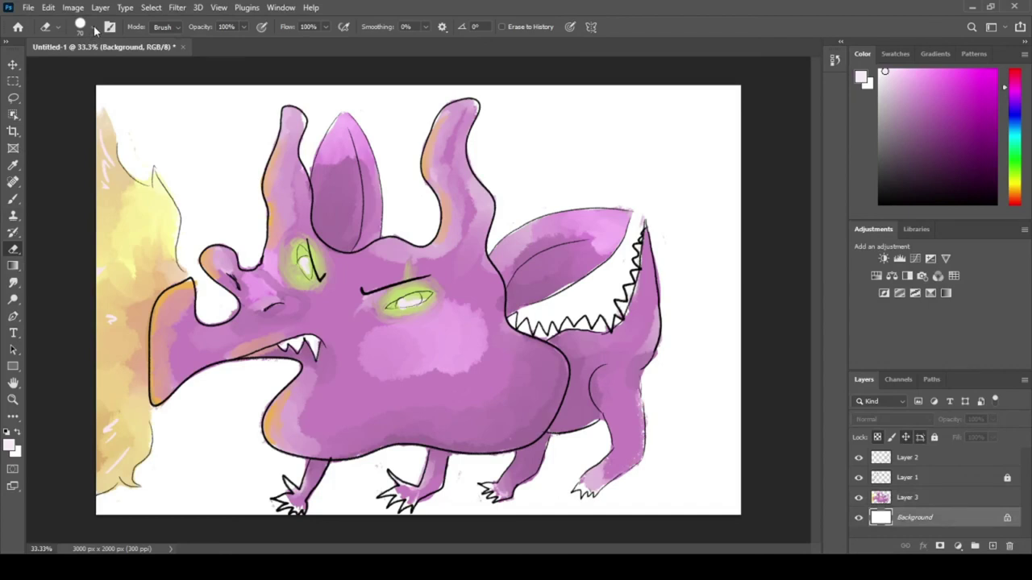
left_click(13, 199)
left_click(1015, 195)
left_click(921, 140)
mouse_move(726, 400)
left_mouse_down()
mouse_move(294, 535)
mouse_move(709, 427)
mouse_move(452, 510)
left_mouse_up()
left_click(13, 249)
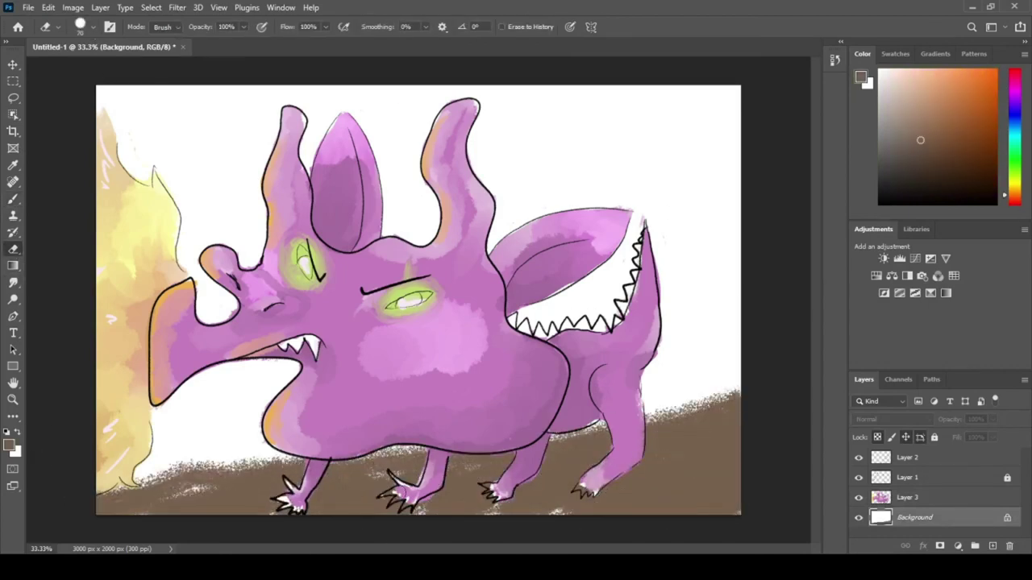
Step: Hide Layer 1, Layer 2 and Layer 3, and paint broad muted teal strokes diagonally across the upper-left sky on the Background layer
left_click(858, 497)
left_click(859, 478)
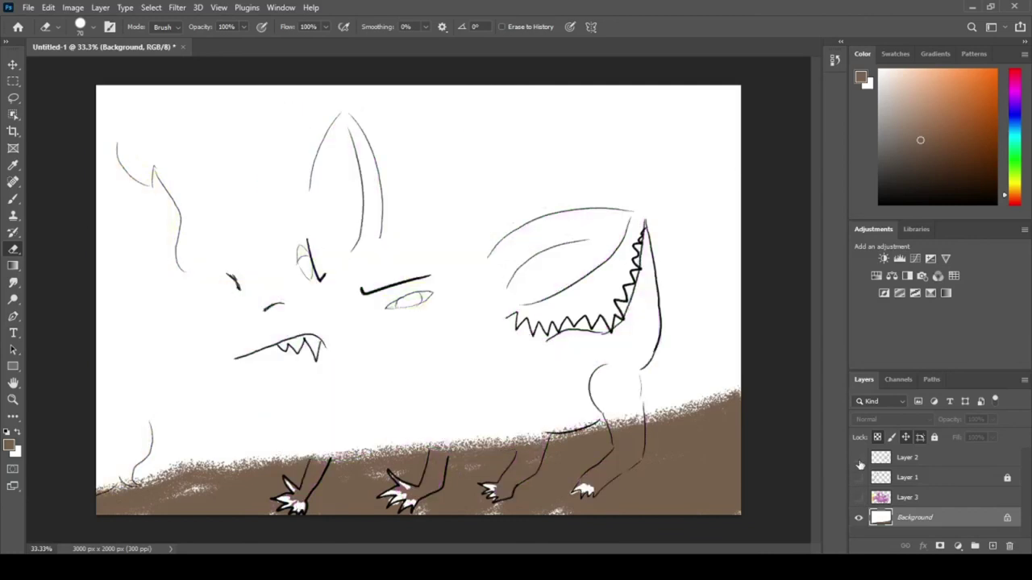
left_click(859, 458)
left_click(13, 199)
left_click(1015, 132)
left_click(913, 96)
left_click_drag(101, 95, 11, 340)
left_click(12, 346)
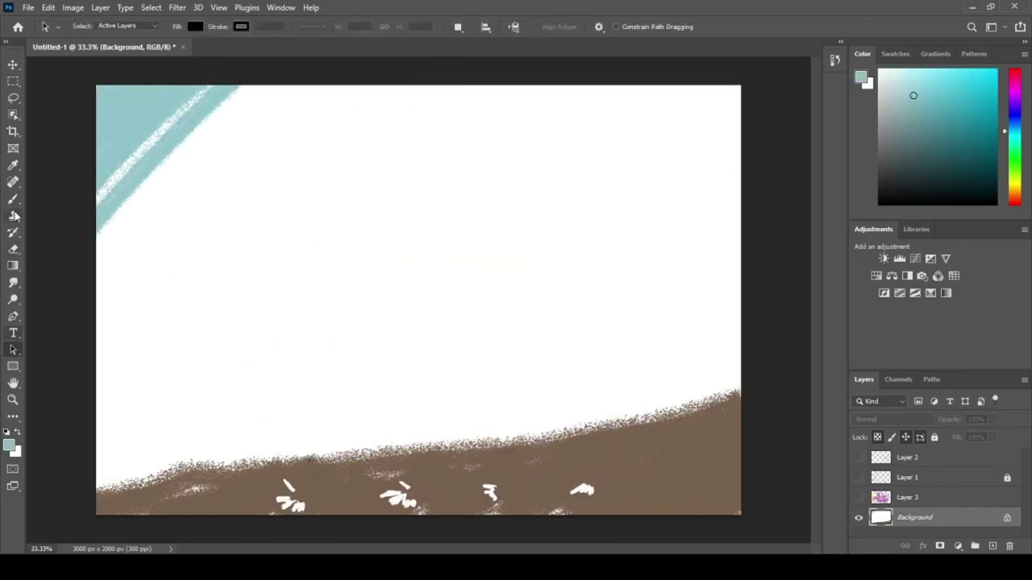
left_click(13, 199)
mouse_move(100, 246)
left_mouse_down()
mouse_move(443, 89)
mouse_move(106, 387)
mouse_move(261, 392)
mouse_move(657, 164)
left_mouse_up()
Step: Fill the rest of the sky down to the ground with progressively paler cyan diagonal strokes
left_click(914, 78)
left_click(896, 70)
left_click_drag(619, 197, 341, 313)
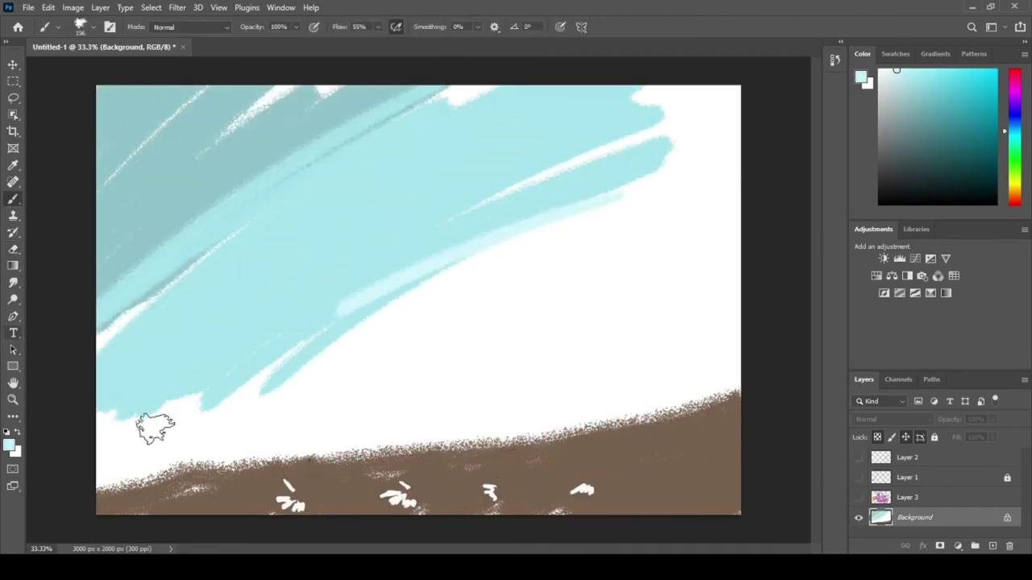
left_click_drag(154, 428, 735, 181)
left_click_drag(735, 181, 226, 461)
left_click_drag(226, 461, 633, 391)
Step: Smudge the sky strokes together and make Layer 1, Layer 2 and Layer 3 visible again
mouse_move(113, 291)
left_mouse_down()
mouse_move(113, 470)
mouse_move(189, 422)
mouse_move(288, 430)
mouse_move(655, 360)
mouse_move(718, 175)
mouse_move(557, 376)
mouse_move(544, 318)
mouse_move(590, 228)
mouse_move(373, 299)
mouse_move(470, 247)
mouse_move(656, 251)
mouse_move(486, 348)
mouse_move(488, 239)
mouse_move(293, 178)
mouse_move(454, 134)
mouse_move(191, 96)
mouse_move(166, 267)
left_mouse_up()
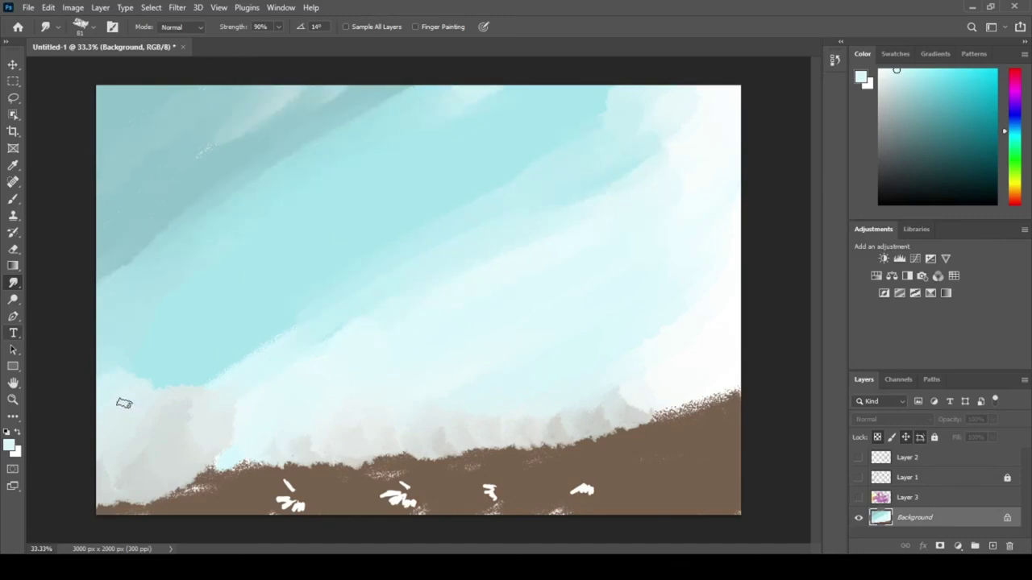
left_click_drag(859, 497, 859, 457)
left_click(19, 247)
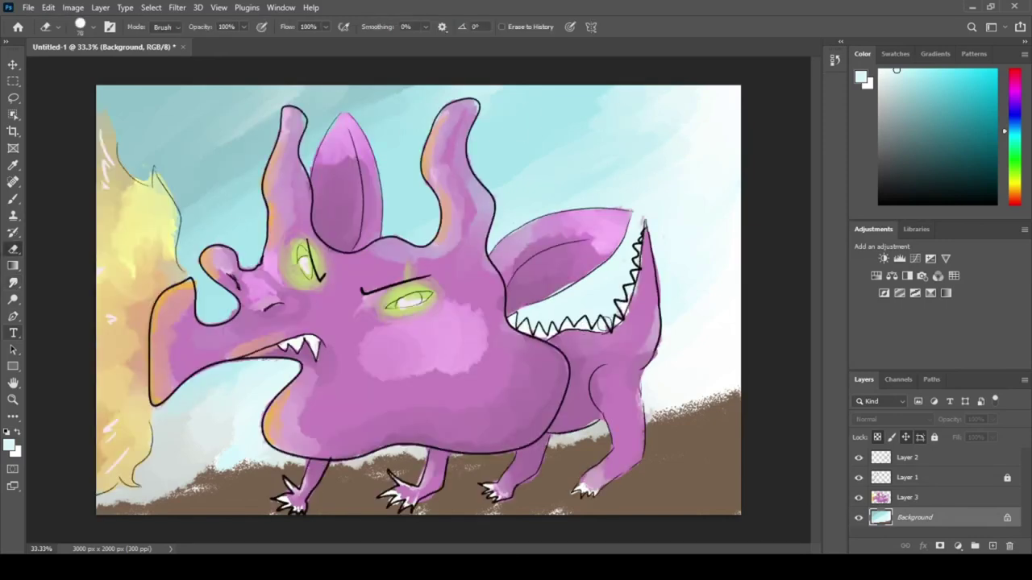